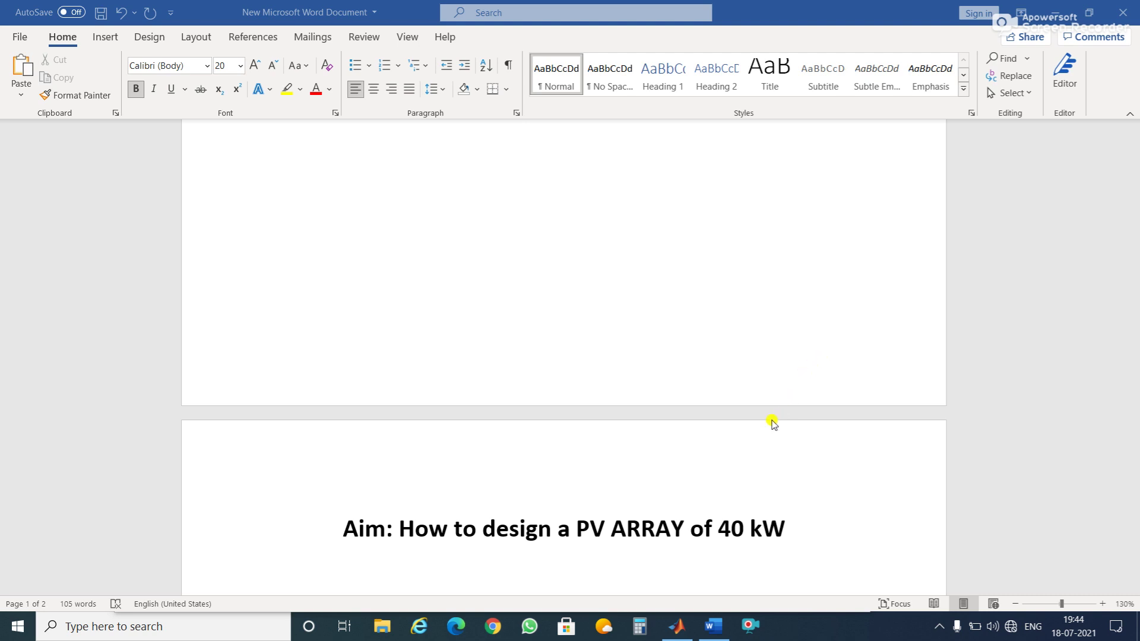
Scroll the Word notes down to the 250 V voltage and 160 A current calculations, then switch to MATLAB
scroll(773, 423, down, 1)
scroll(772, 423, down, 2)
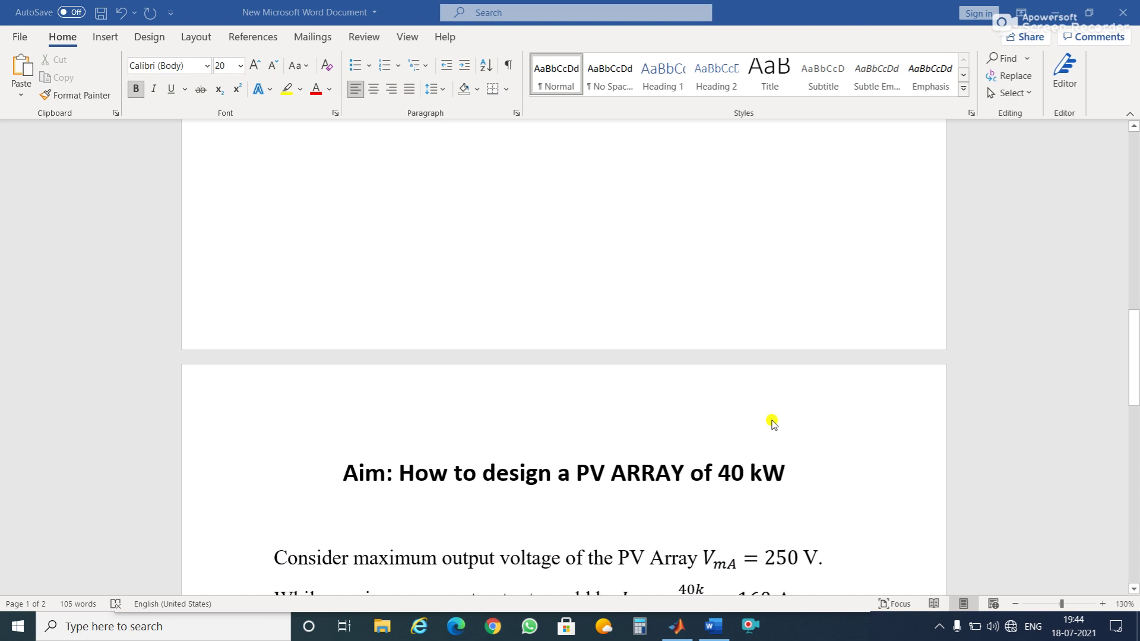
scroll(772, 422, down, 1)
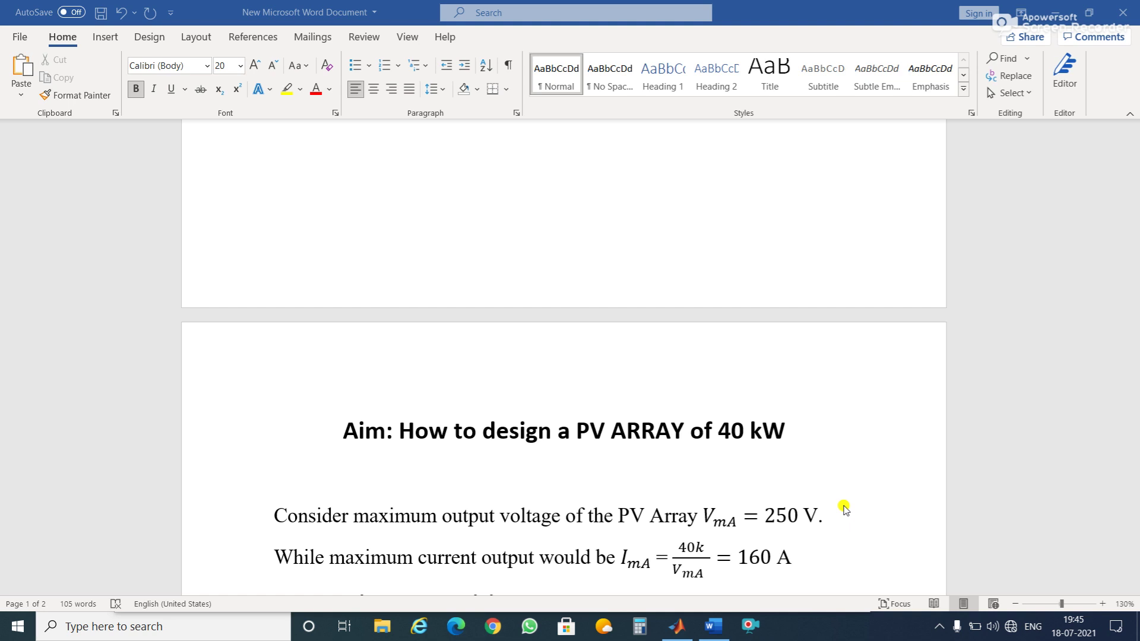
click(677, 627)
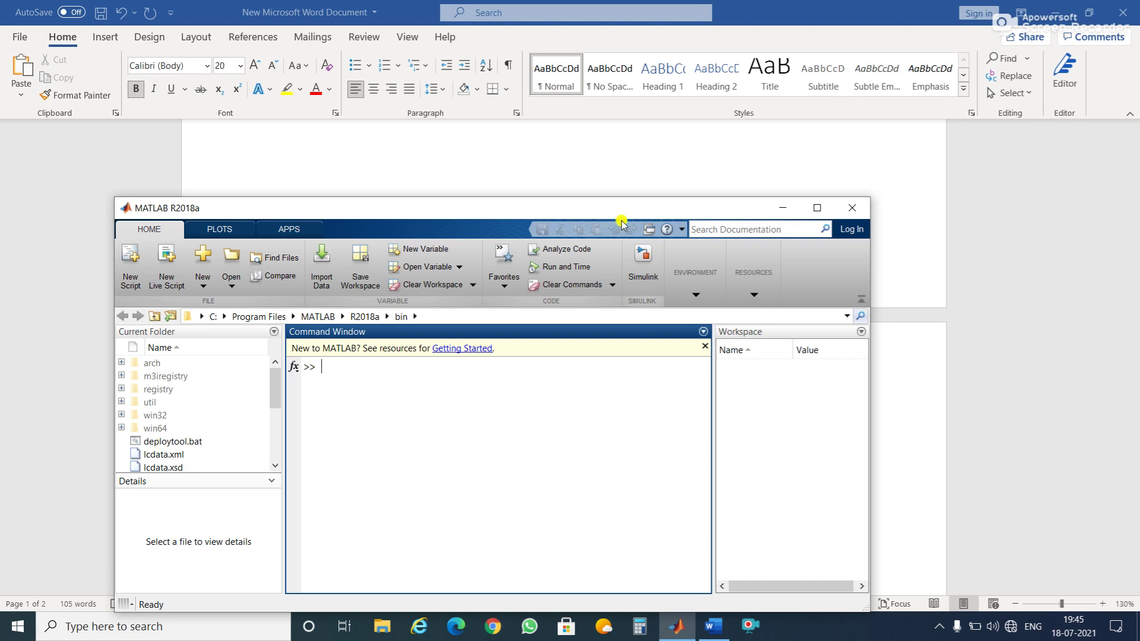
Create a blank Simulink model and insert a PV Array block through a quick search for 'pv'
click(639, 261)
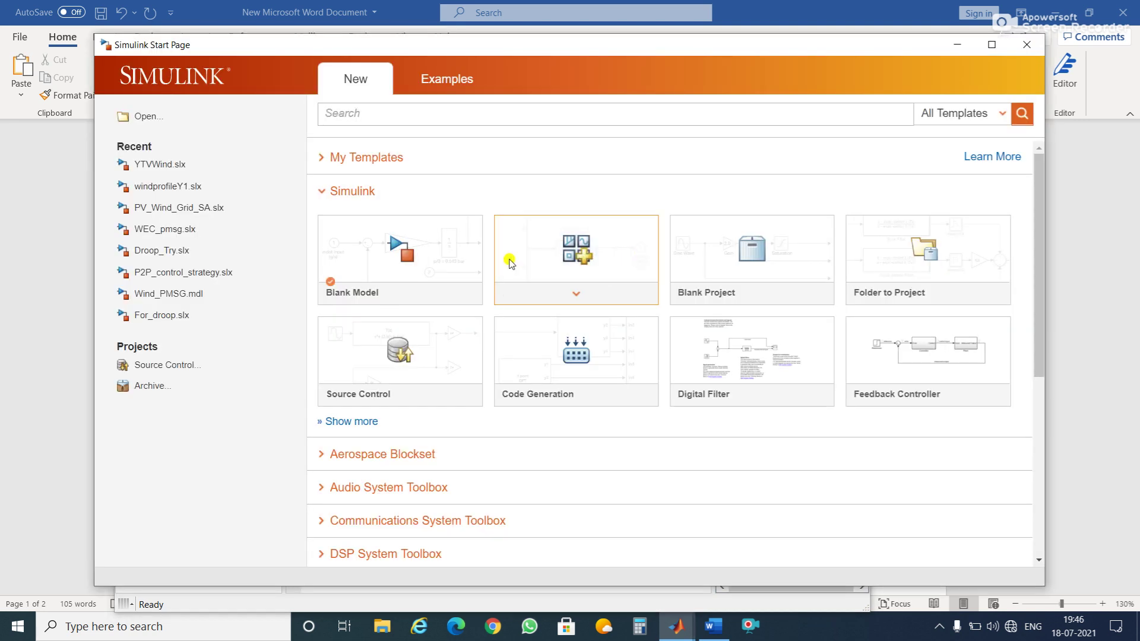
click(424, 252)
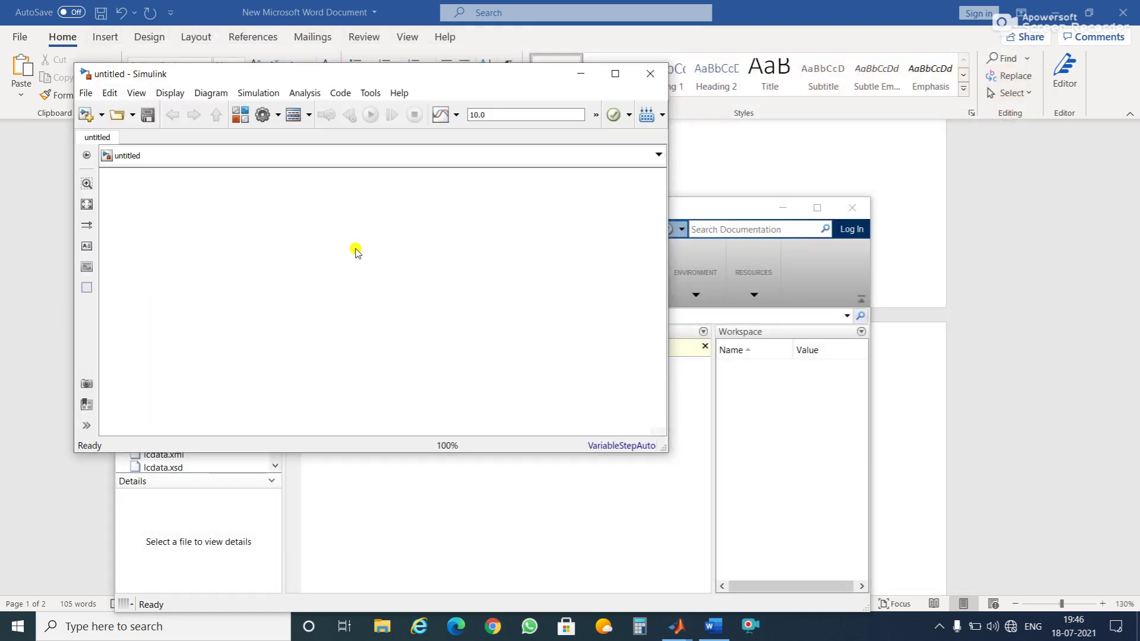
double_click(355, 249)
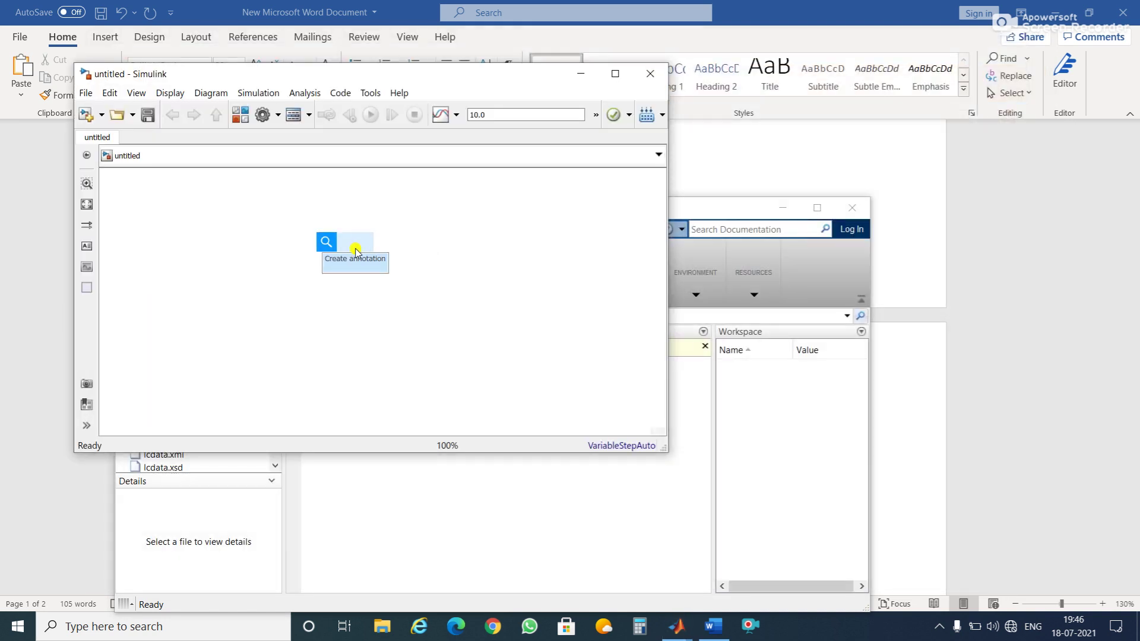
text(pv)
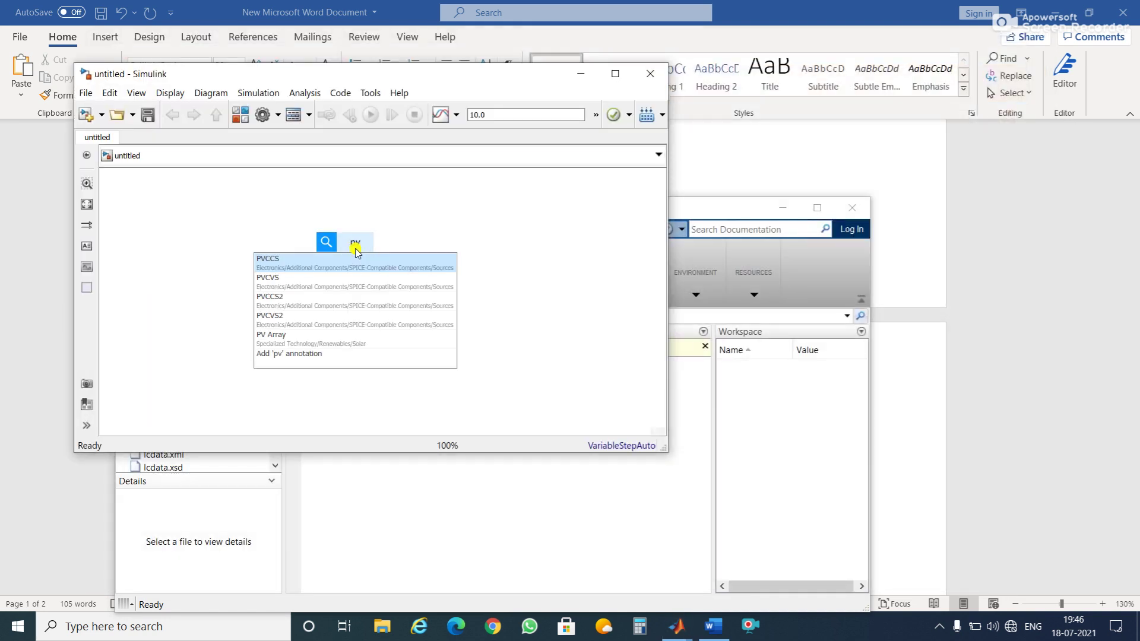
key(Down)
key(Down)
key(Down)
key(Down)
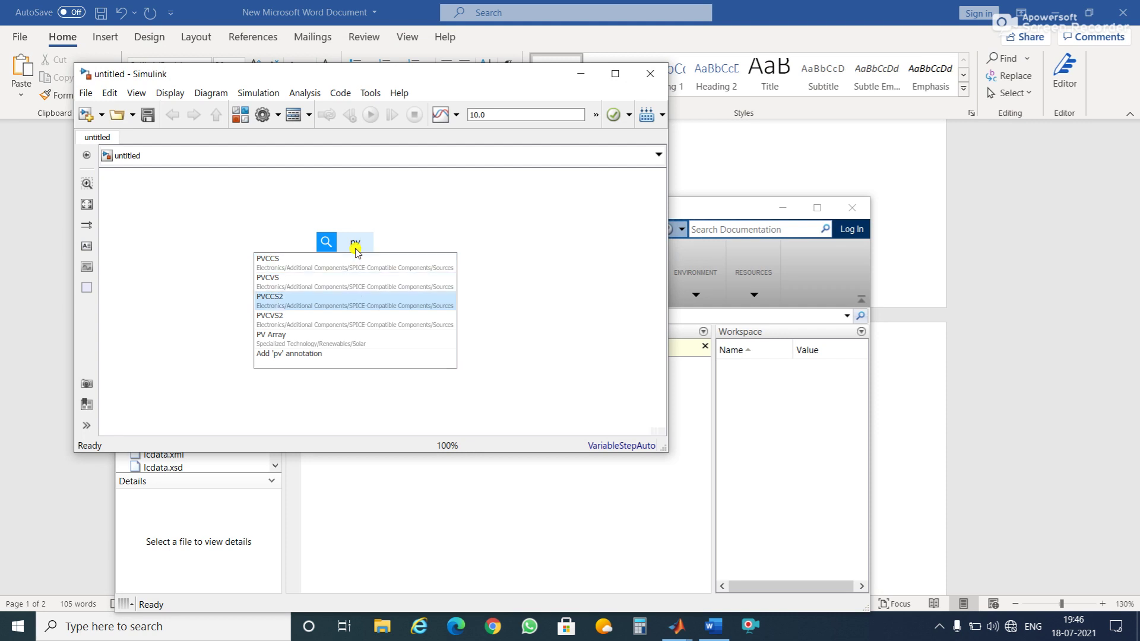
key(Return)
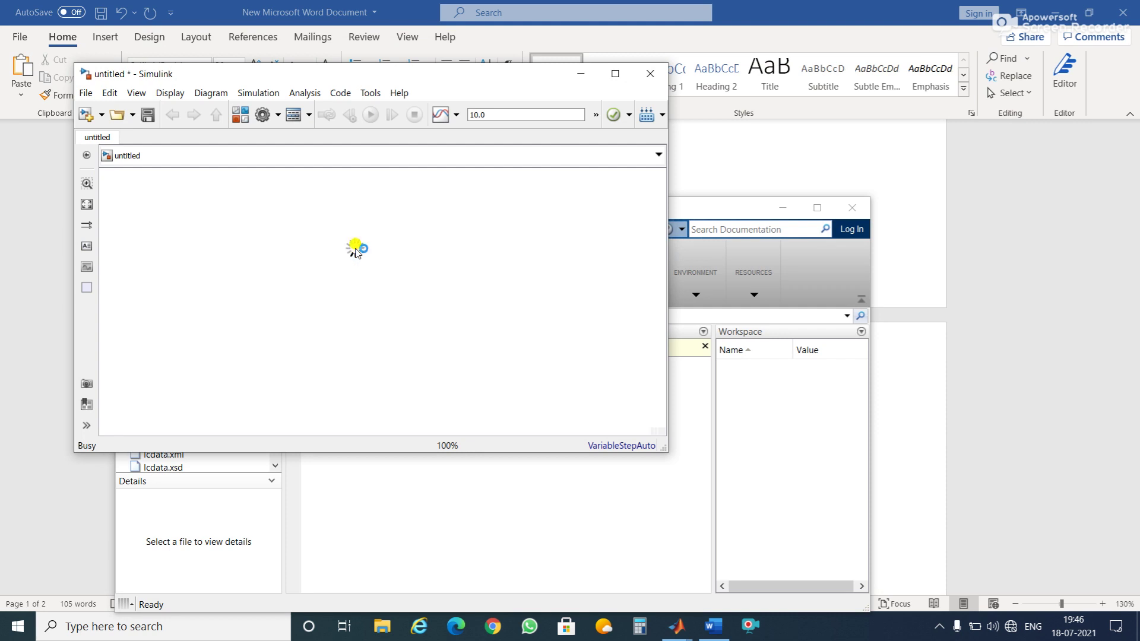
Dismiss the prompt under the block and open the PV Array block's parameters
click(479, 274)
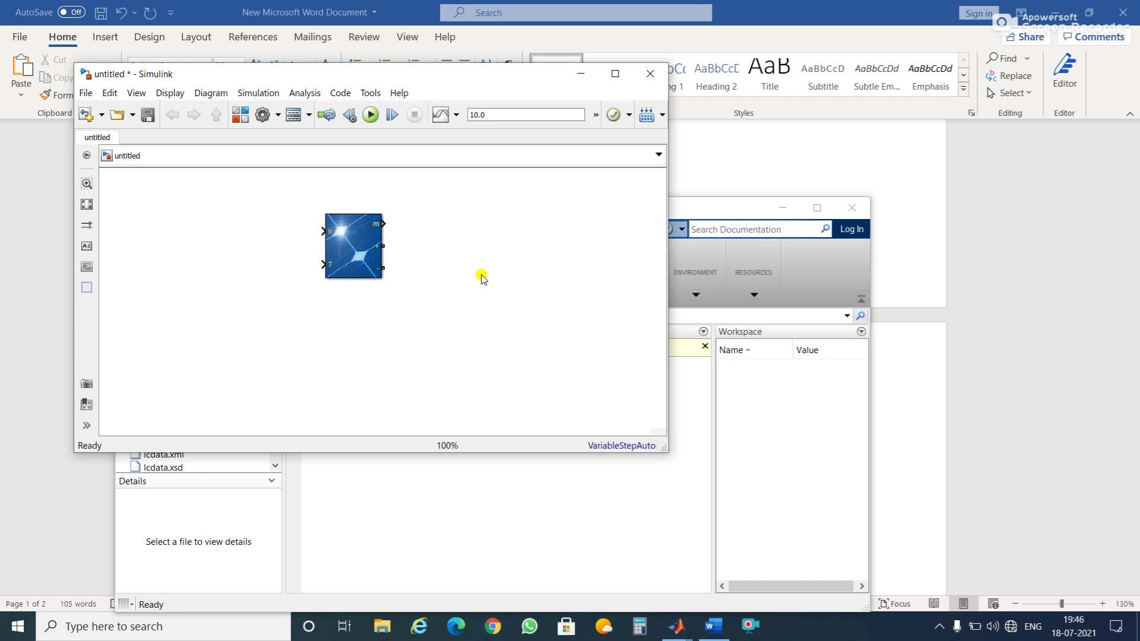
click(361, 245)
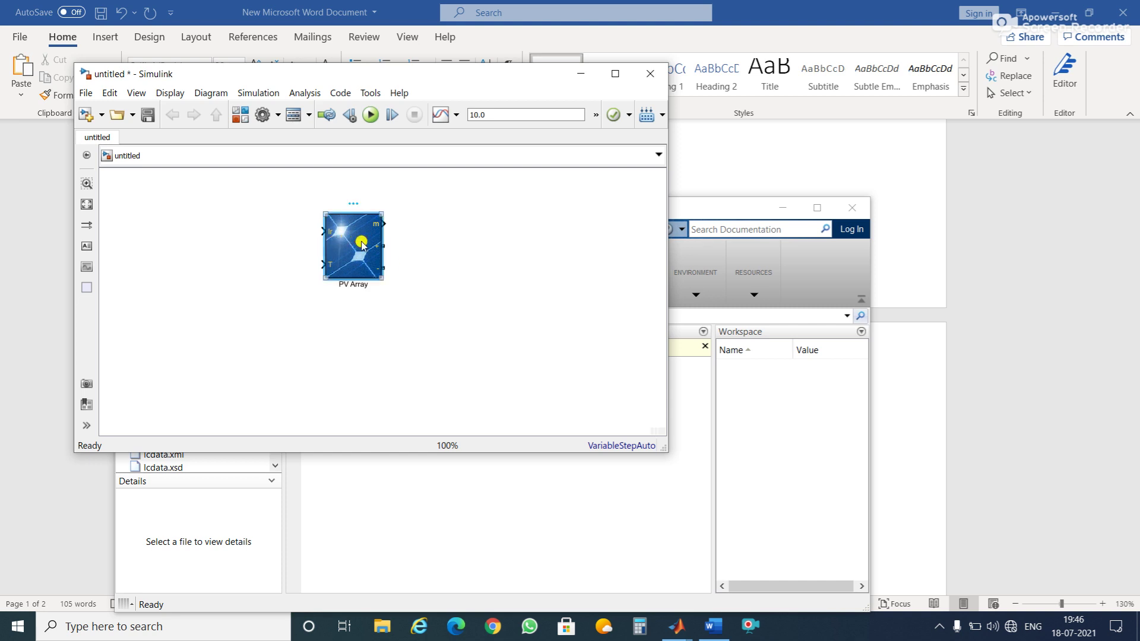
double_click(361, 245)
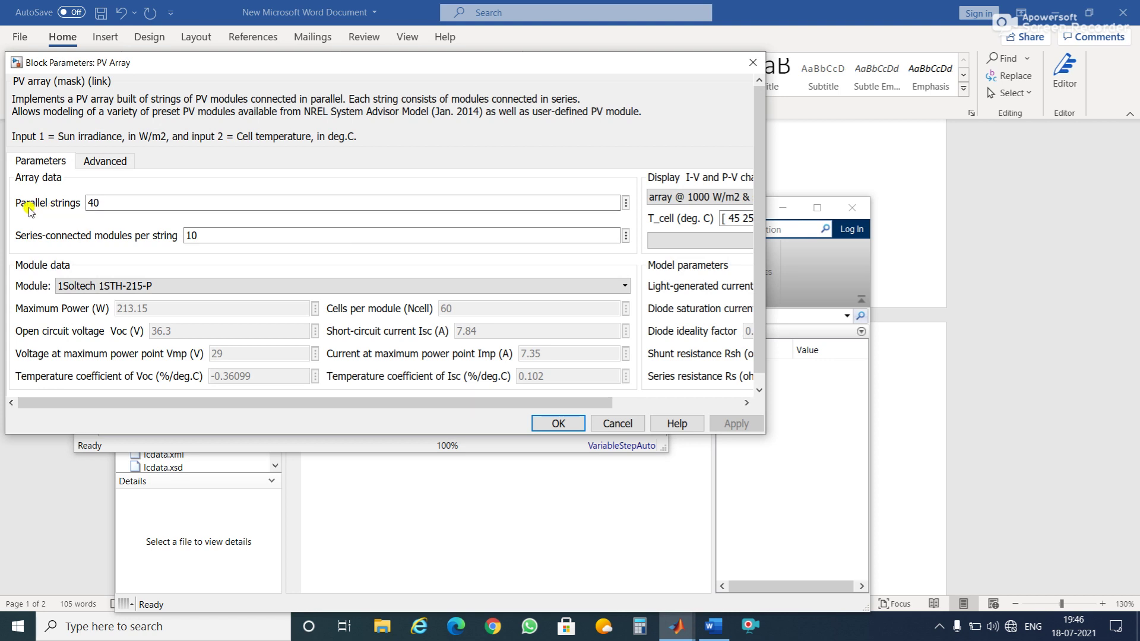
Review the 40 parallel strings and 10 series modules, and browse the module list without changing it
double_click(95, 203)
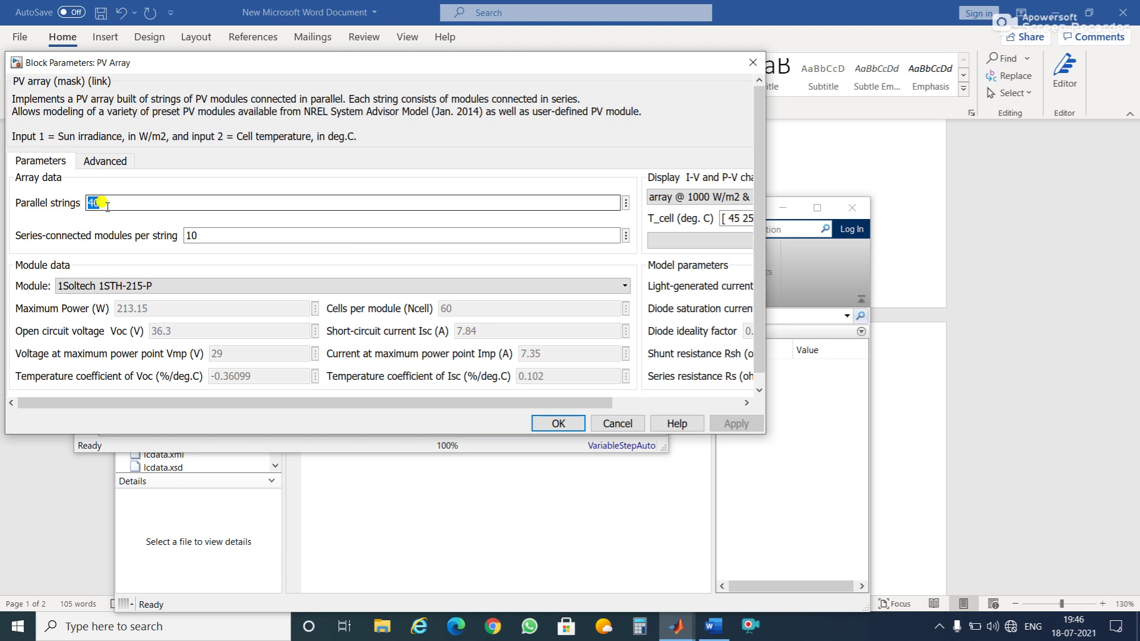
double_click(194, 234)
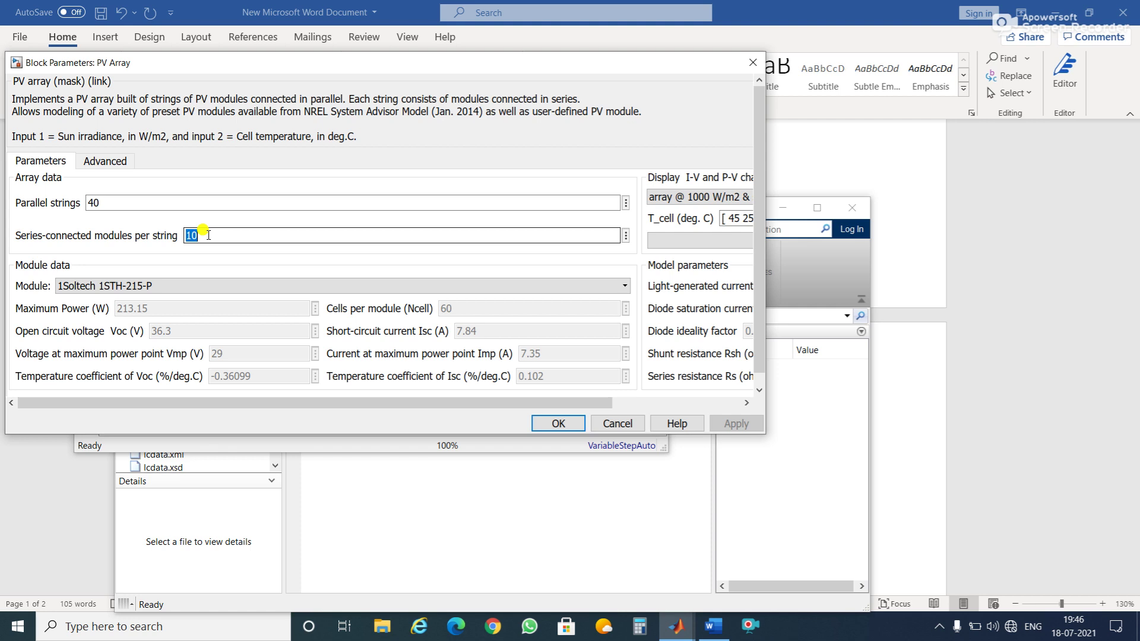
click(193, 287)
scroll(169, 427, down, 5)
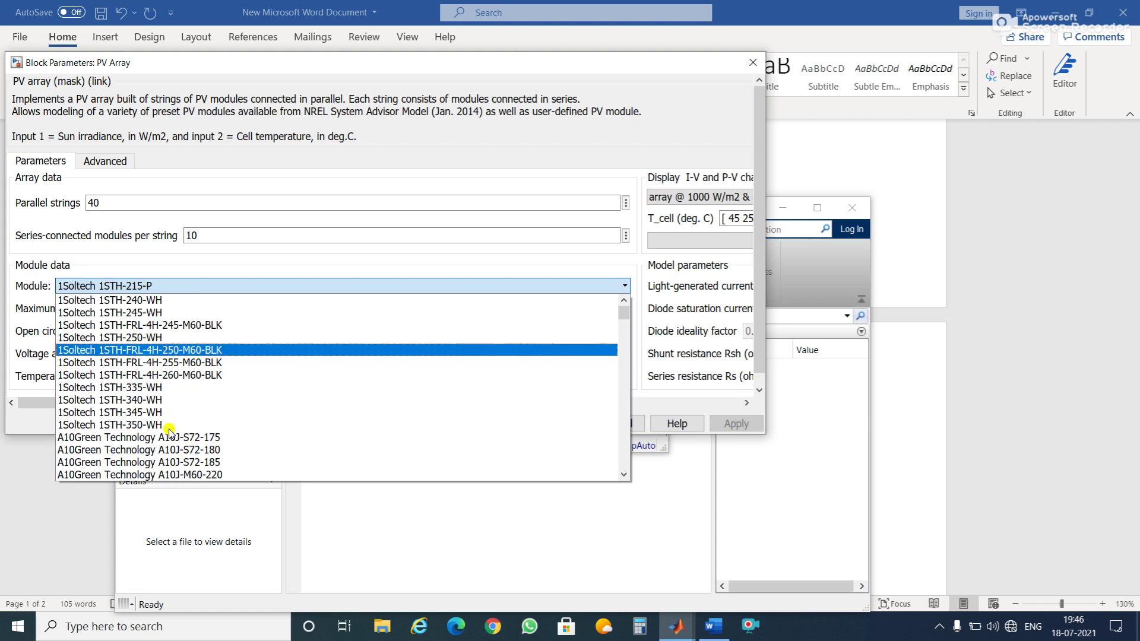
scroll(169, 430, up, 2)
scroll(170, 429, up, 2)
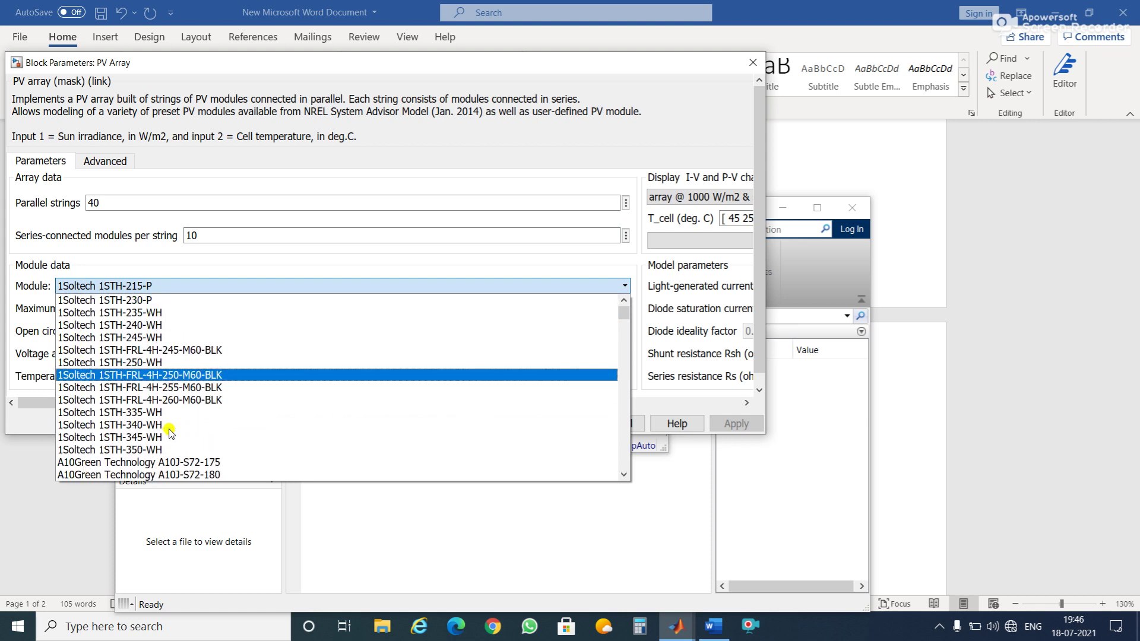
scroll(169, 432, down, 6)
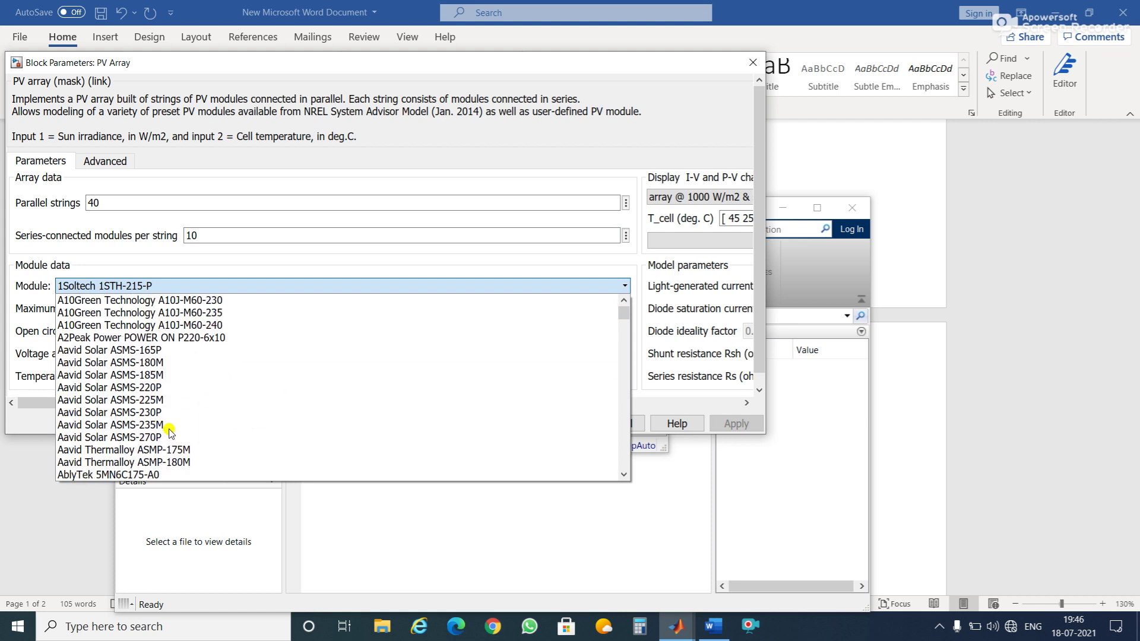
scroll(169, 432, up, 7)
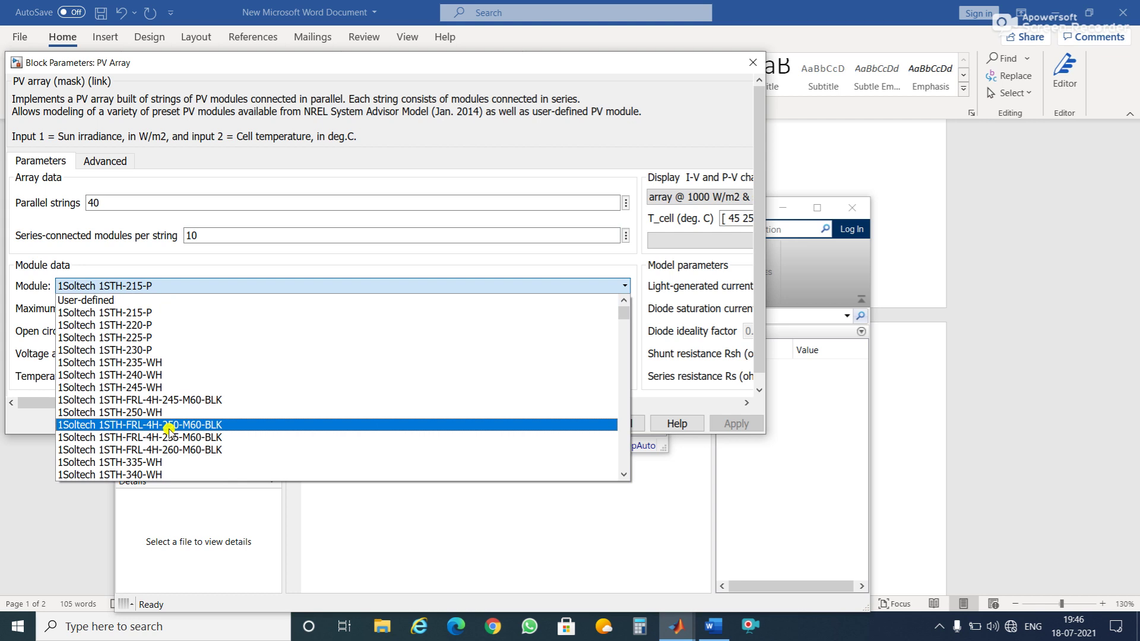
click(209, 248)
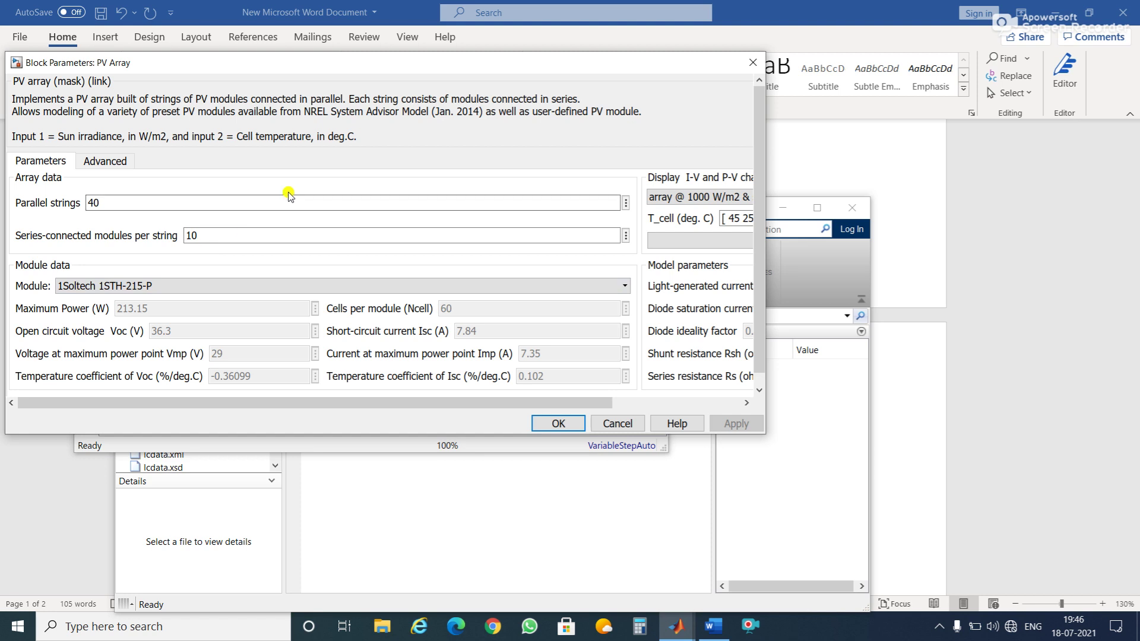
click(514, 484)
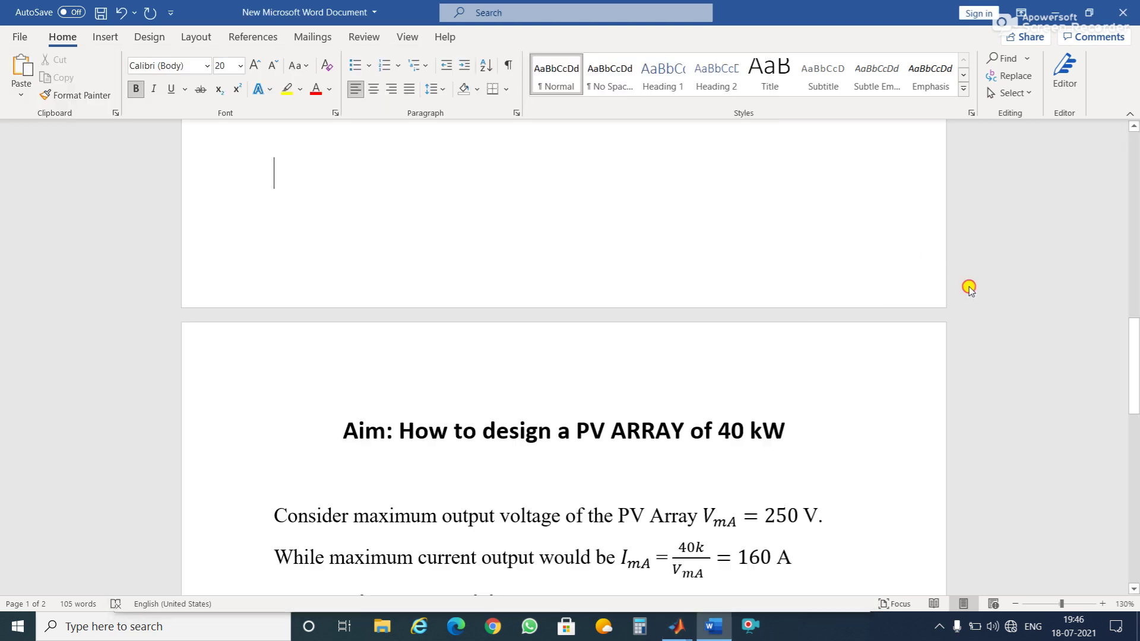
Show Step-1's chosen LG 300N1W-G3 module (32 V, 9.46 A, 302.72 W) in the Word notes
click(972, 291)
scroll(573, 393, down, 3)
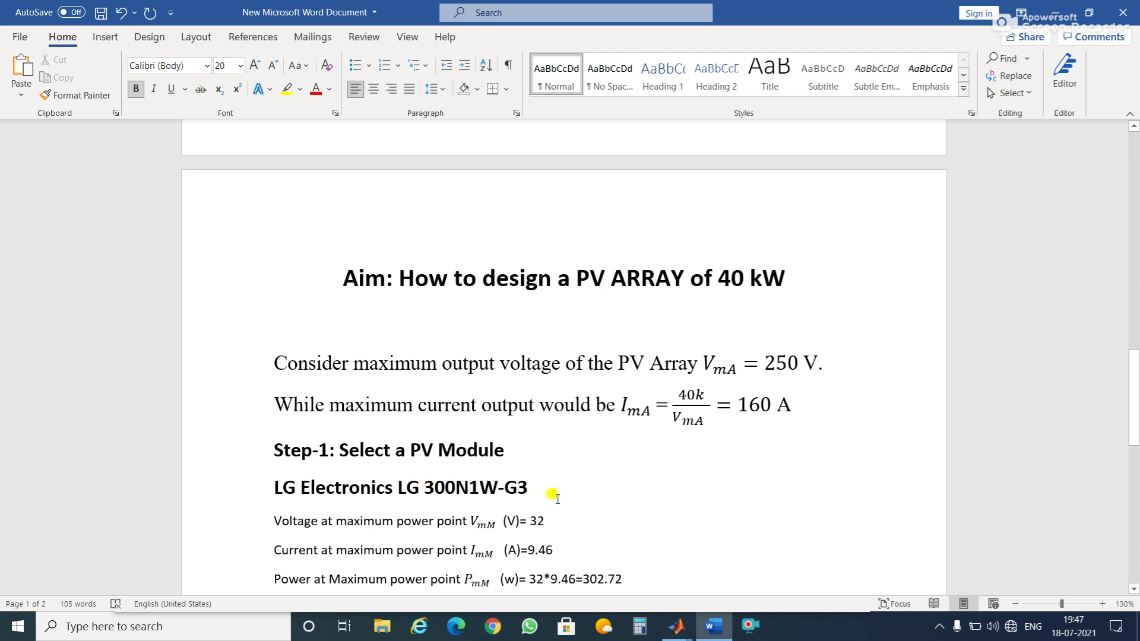
click(671, 635)
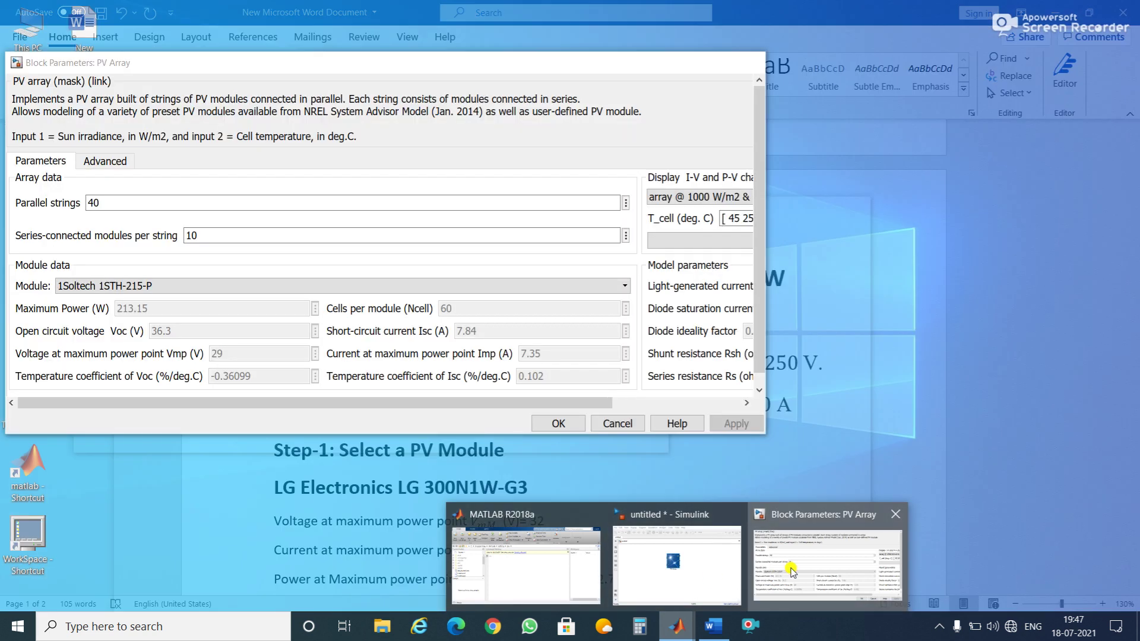
Choose LG Electronics LG300N1W-G3 as the PV Array module and apply it, giving 302.72 W maximum power
click(791, 571)
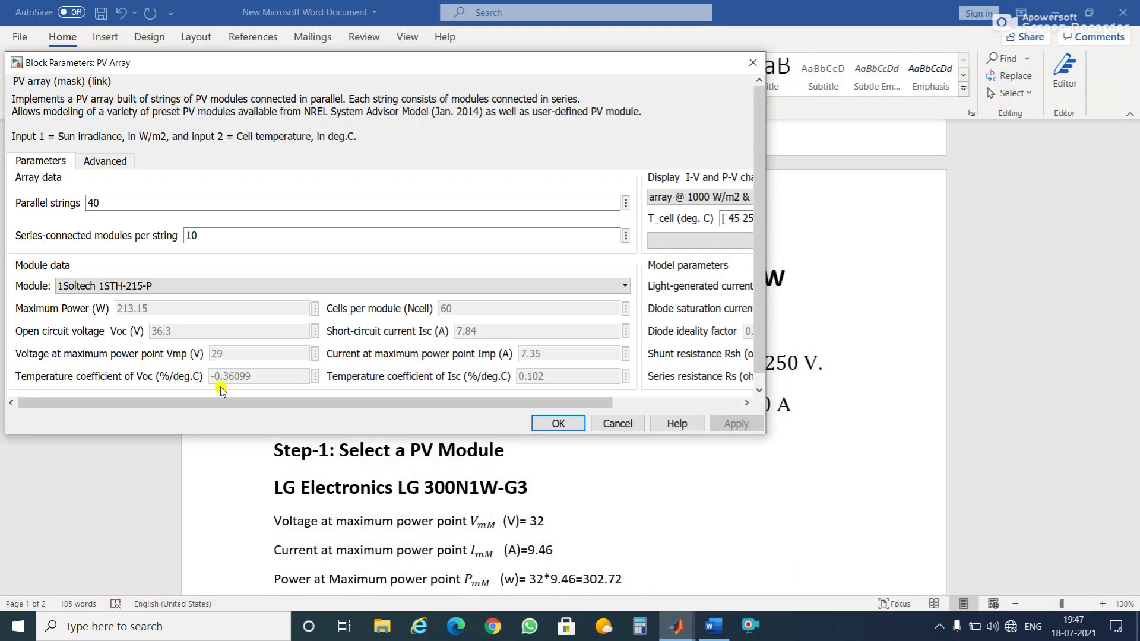
click(168, 287)
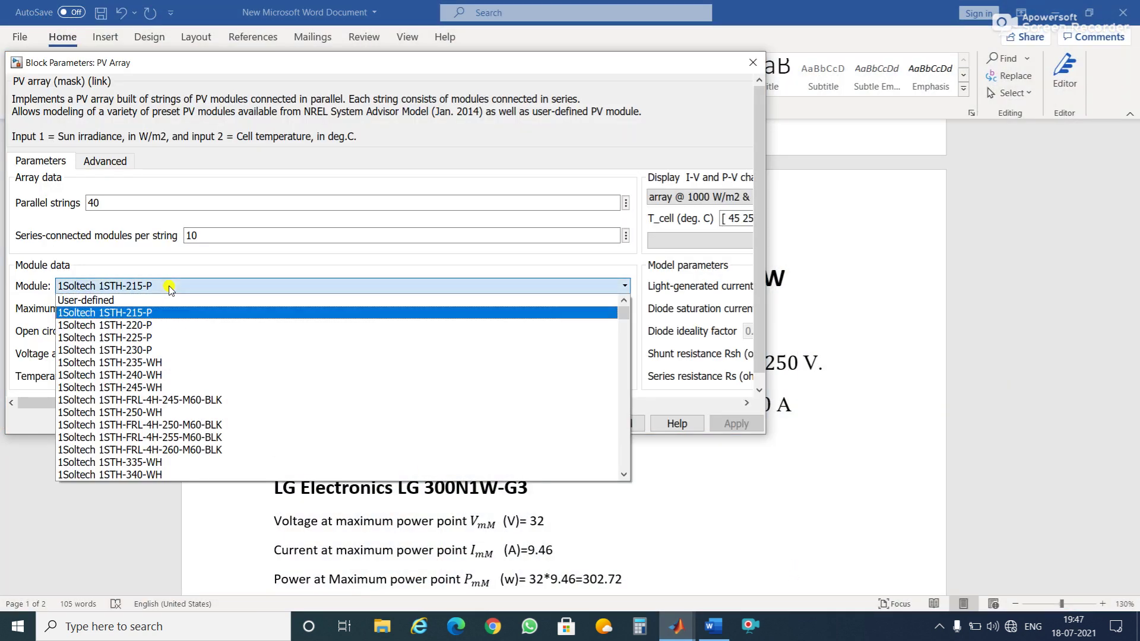
key(l)
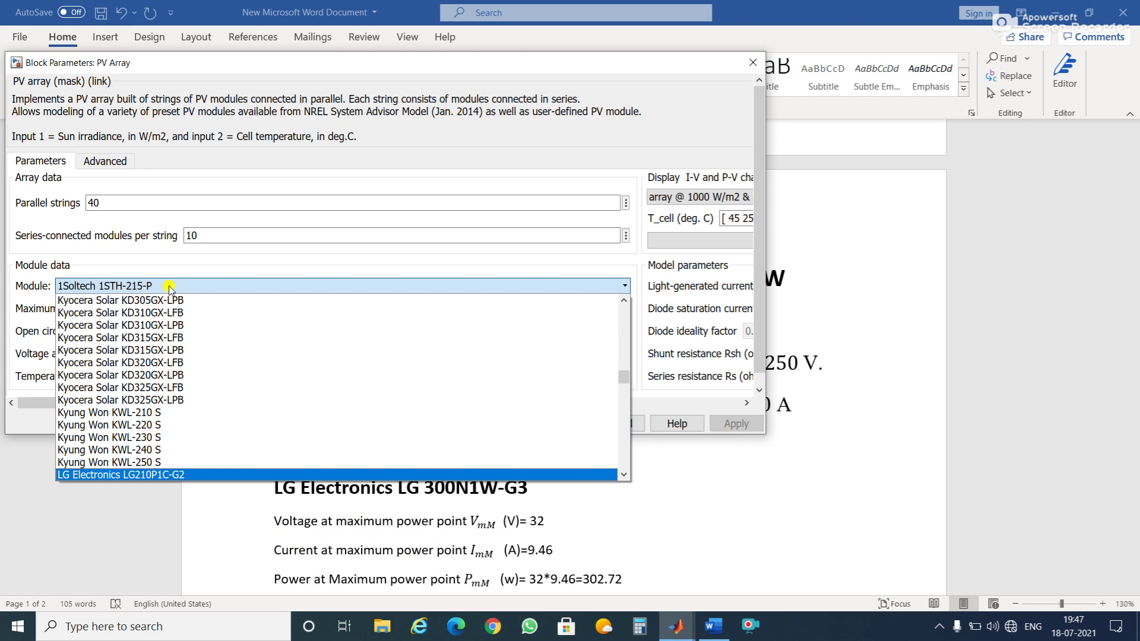
key(Down)
key(Down)
key(Down)
key(Down)
key(Down)
key(Down)
key(Down)
key(Down)
key(Down)
key(Down)
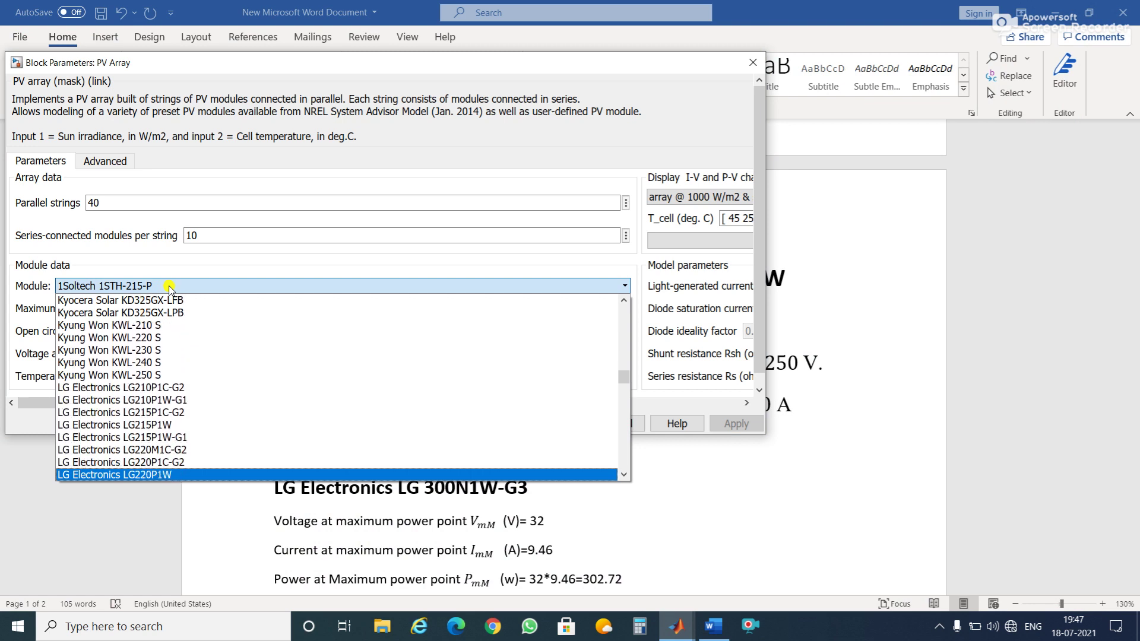
key(Down)
key(Down)
key(Down)
key(Down)
key(Down)
key(Down)
key(Down)
key(Down)
key(Down)
key(Down)
key(Down)
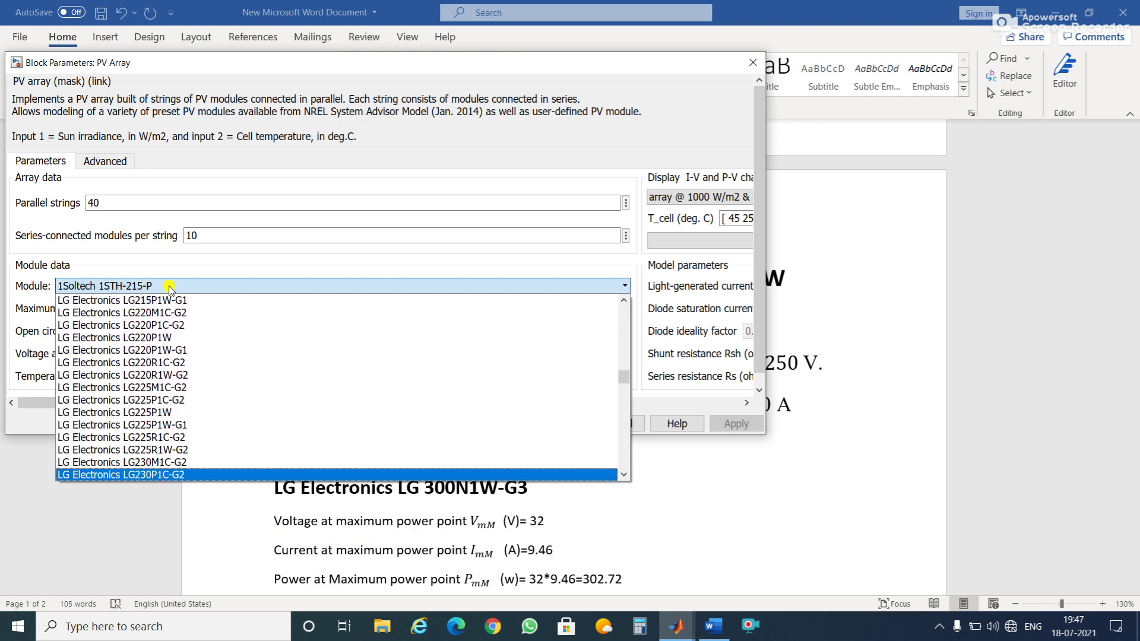
key(Down)
key(Down)
key(Down)
key(Down)
key(Down)
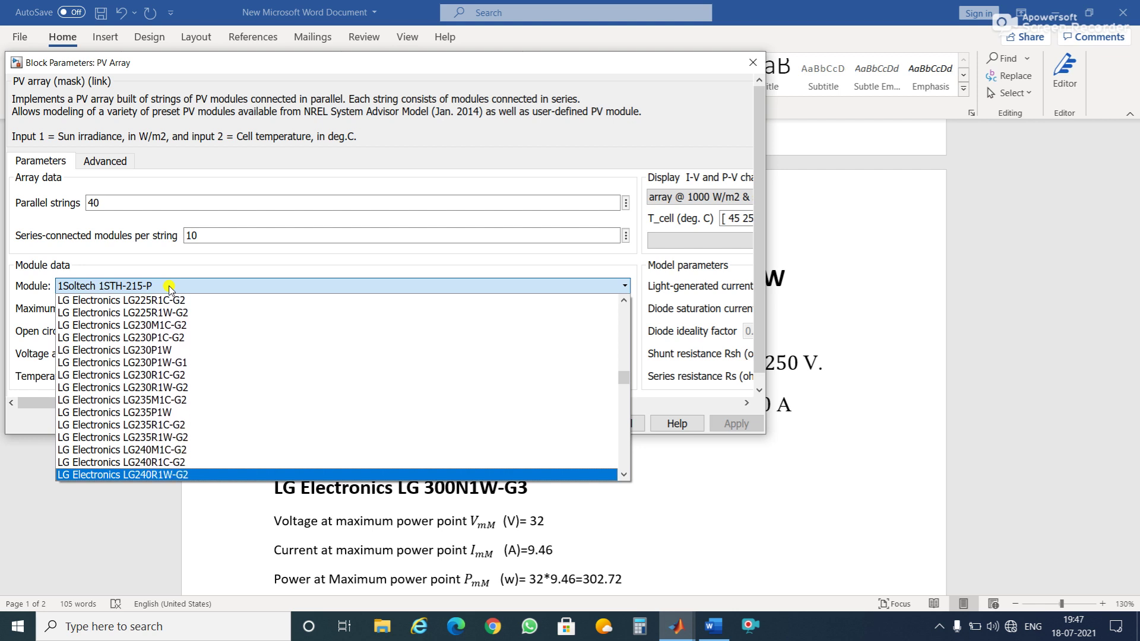
key(Down)
key(Down)
key(Down)
key(Down)
key(Down)
key(Down)
key(Down)
key(Down)
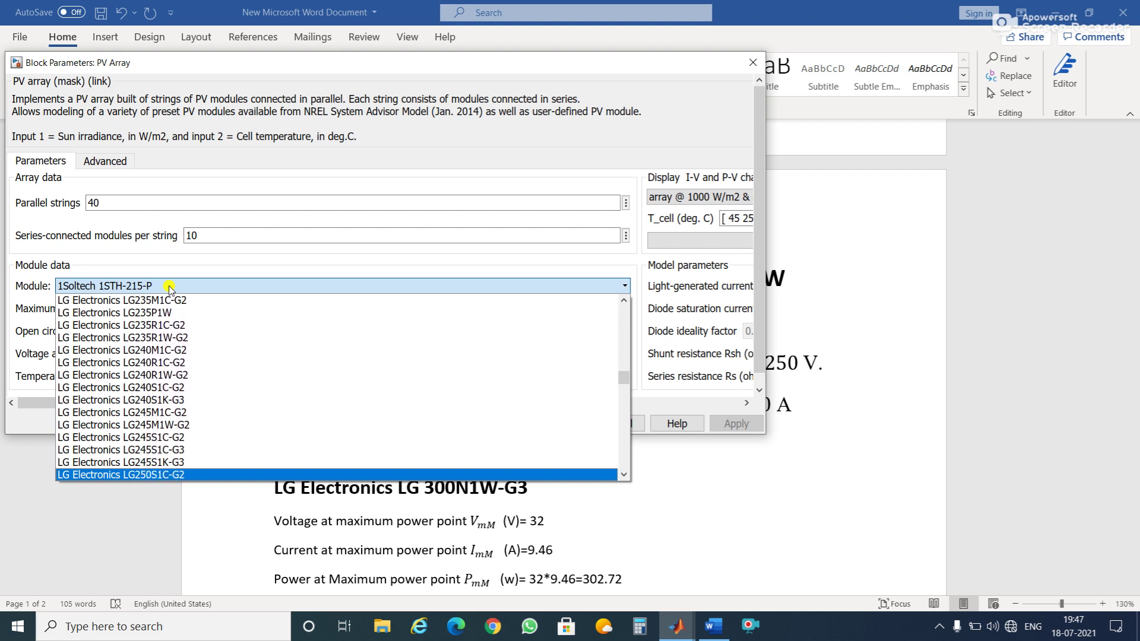
key(Down)
key(Down)
key(Down)
key(Down)
key(Down)
key(Down)
key(Down)
key(Down)
key(Down)
key(Down)
key(Down)
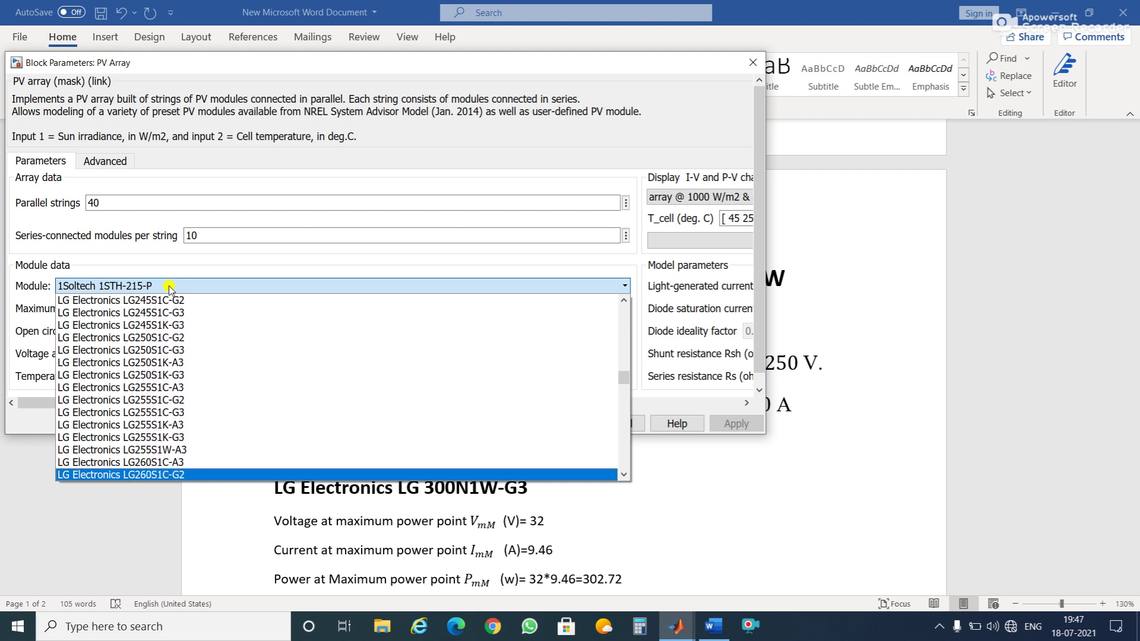
key(Down)
key(Down)
key(Down)
key(Down)
key(Down)
key(Down)
key(Down)
key(Down)
key(Down)
key(Down)
key(Down)
key(Down)
key(Down)
key(Down)
key(Down)
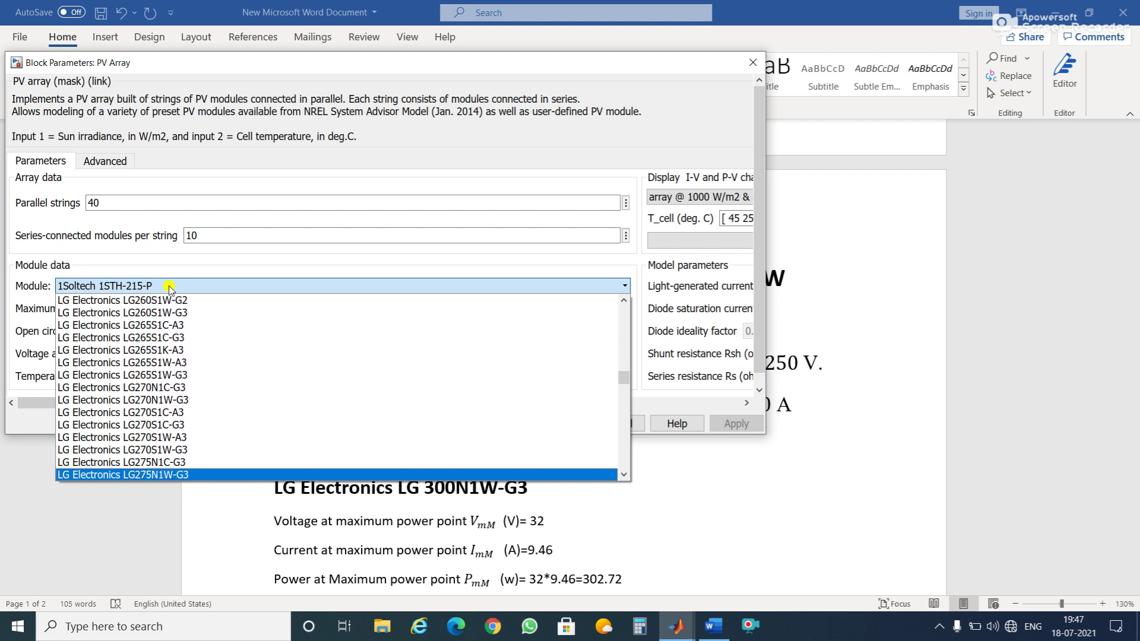
key(Down)
key(Down)
key(Down)
key(Down)
key(Down)
key(Down)
key(Down)
key(Down)
key(Down)
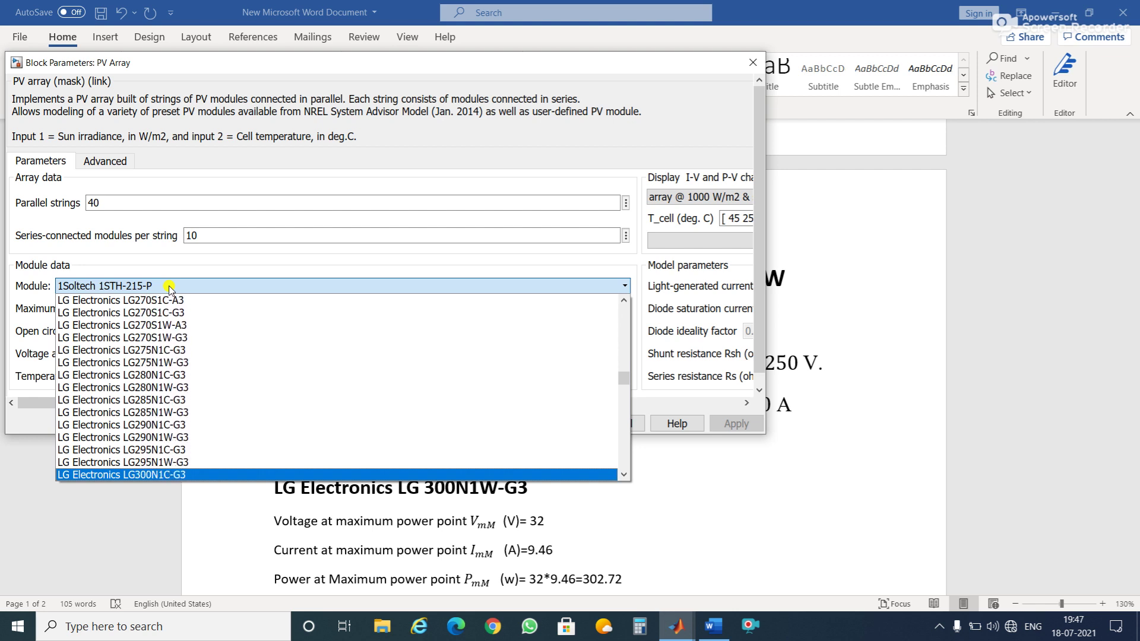
key(Down)
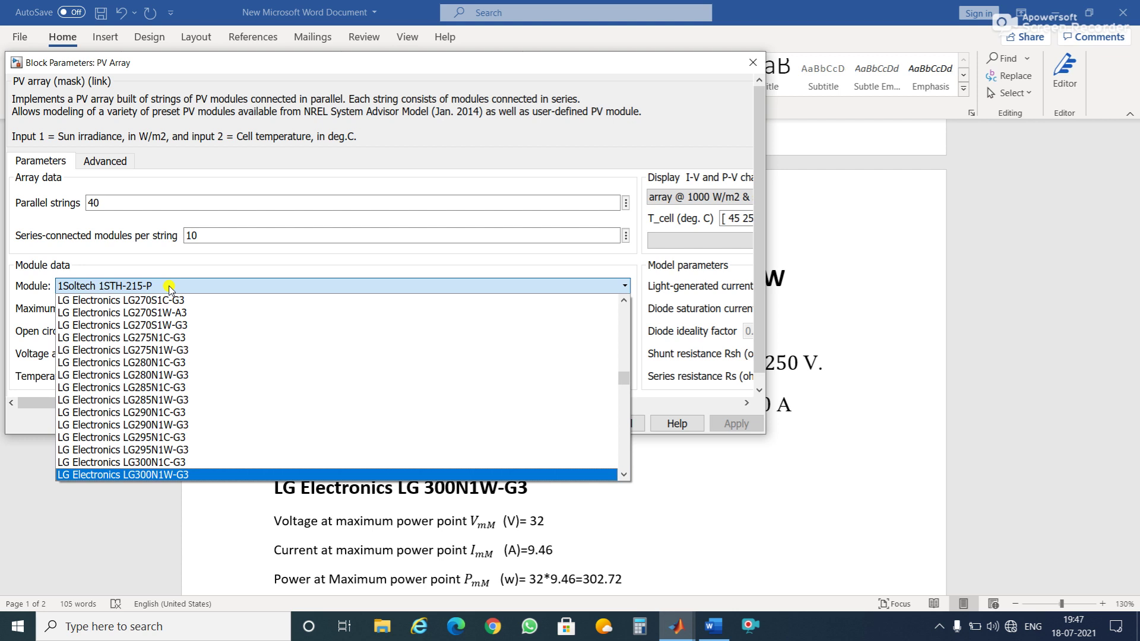
key(Return)
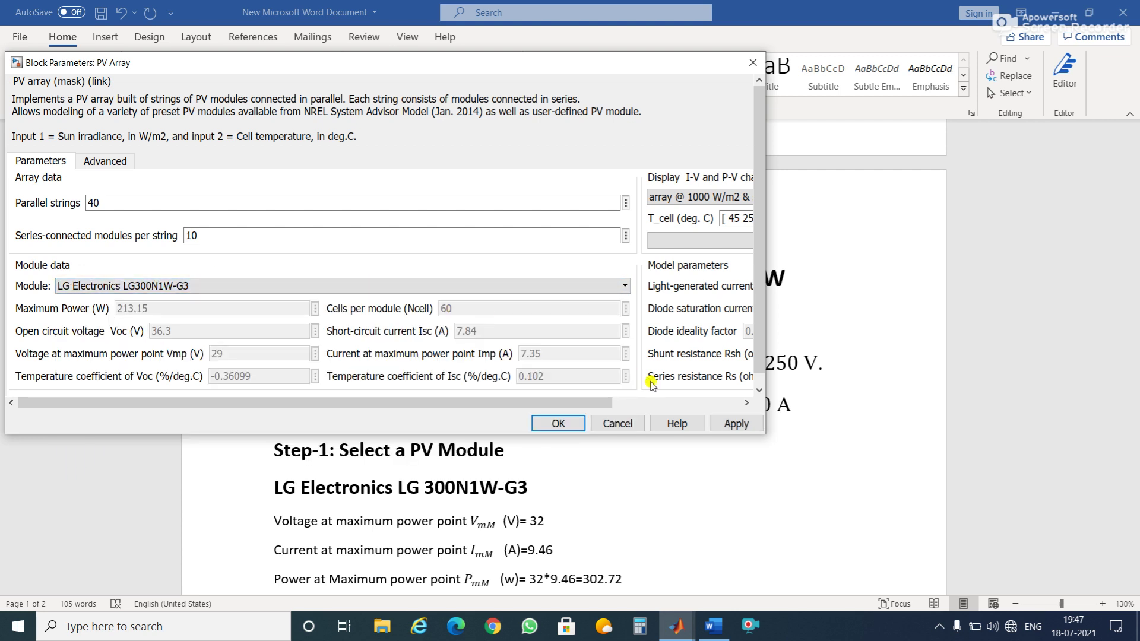
click(736, 424)
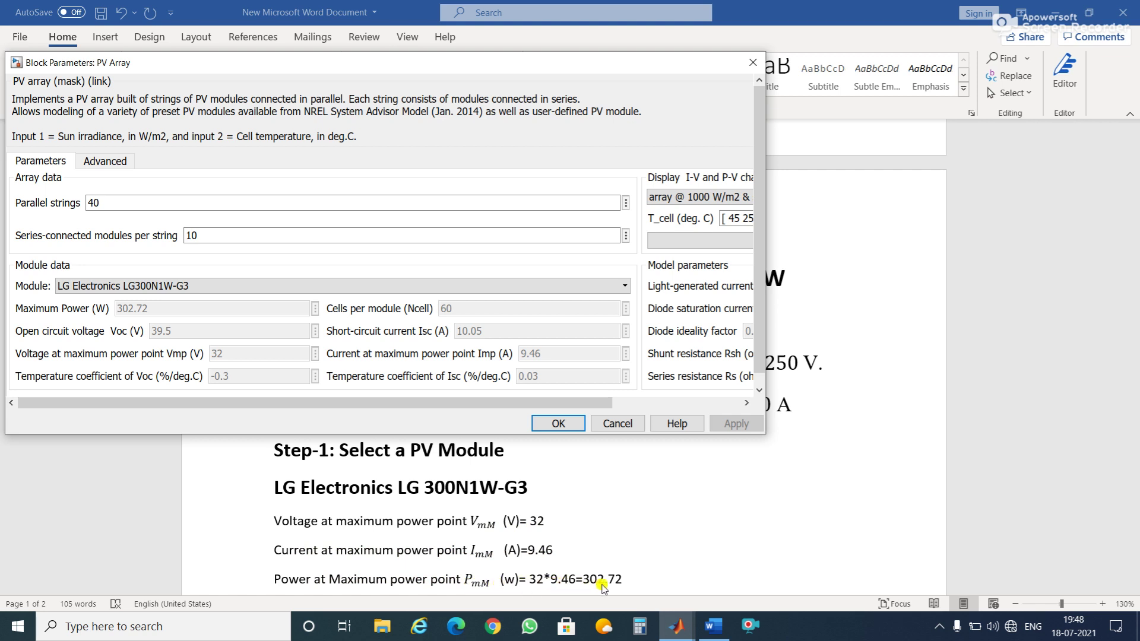
scroll(611, 566, down, 1)
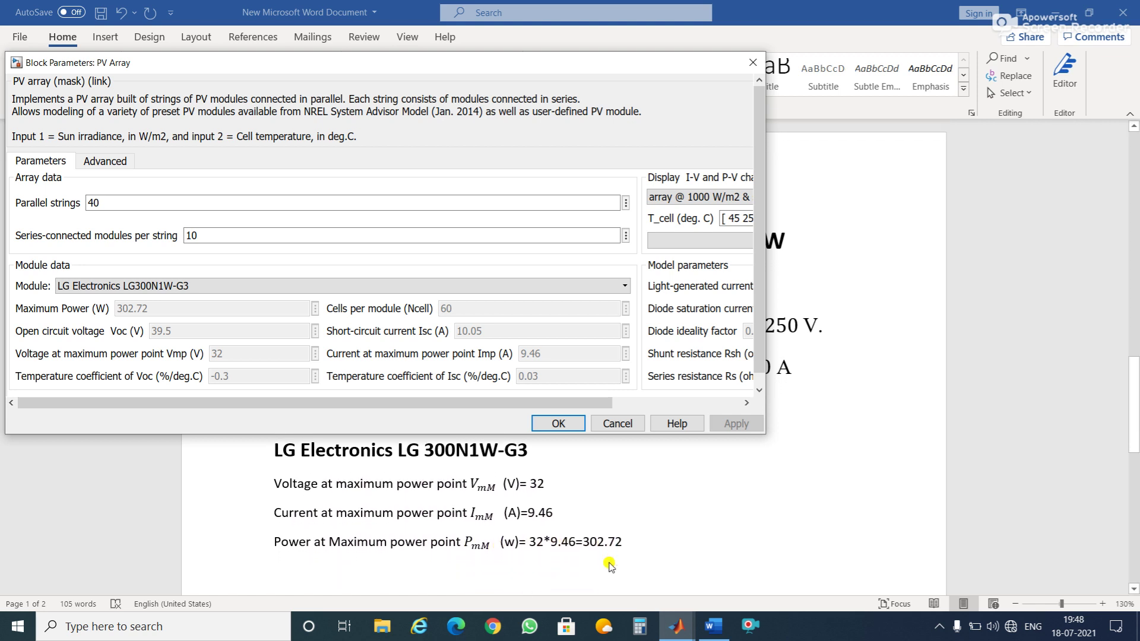
Scroll the Word notes to Step-2's Ns ≈ 8 series and Np ≈ 17 parallel module calculation
scroll(610, 566, down, 1)
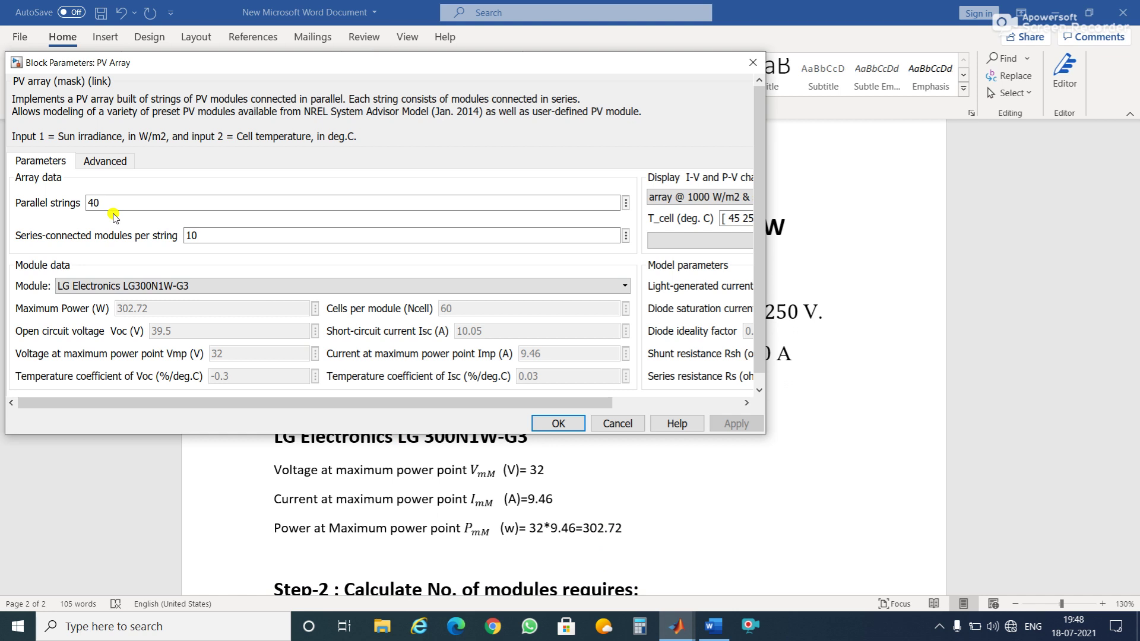
scroll(414, 504, down, 1)
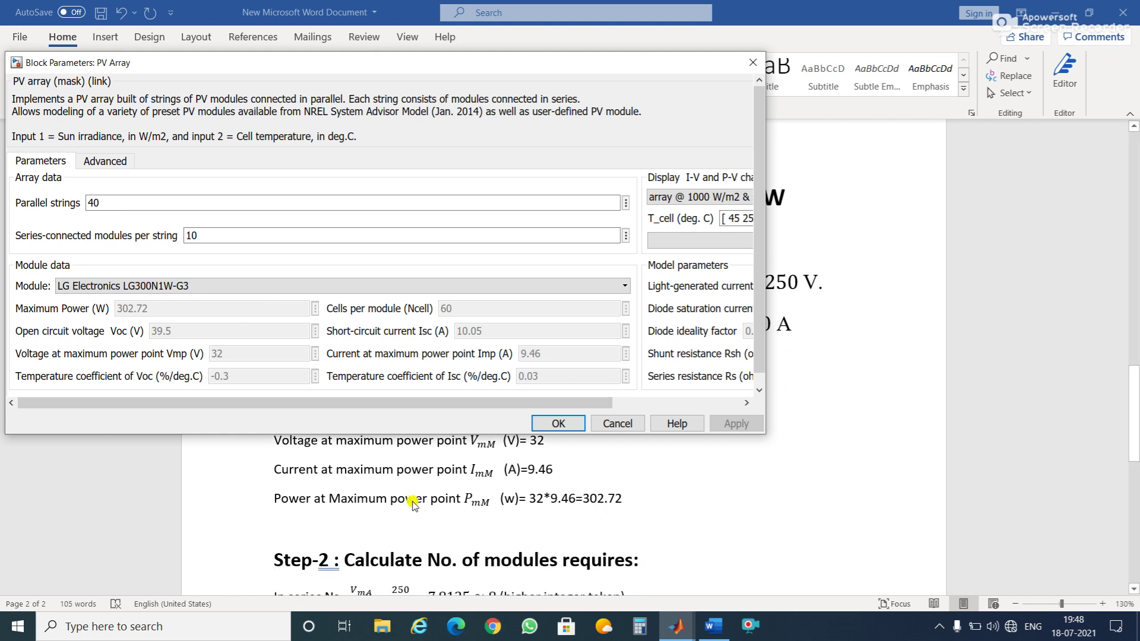
scroll(414, 505, up, 1)
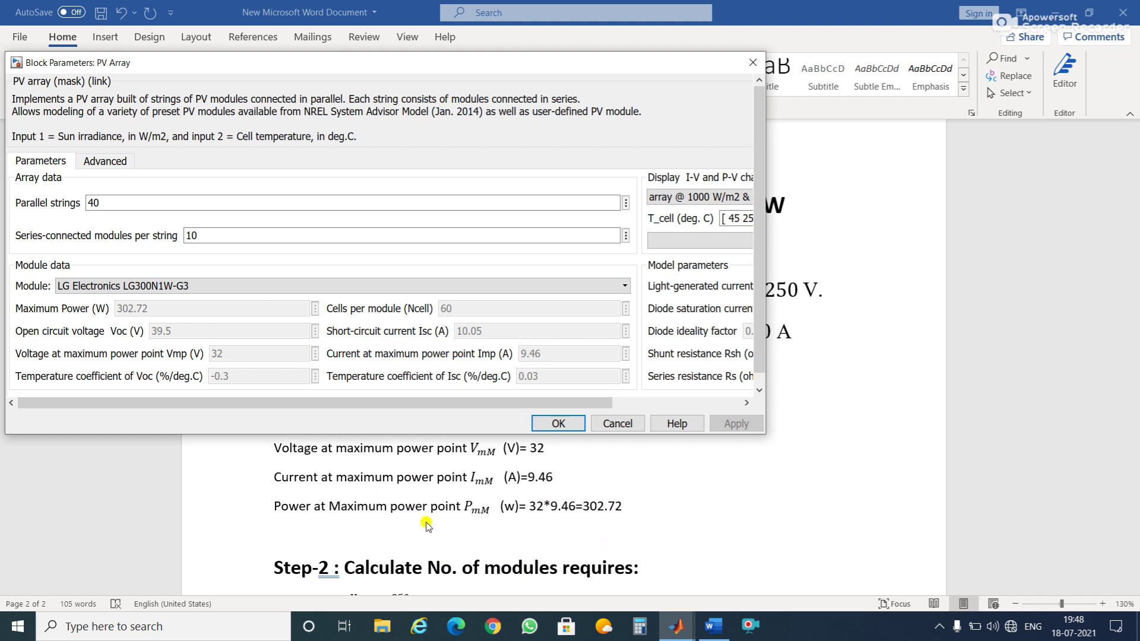
scroll(427, 525, down, 2)
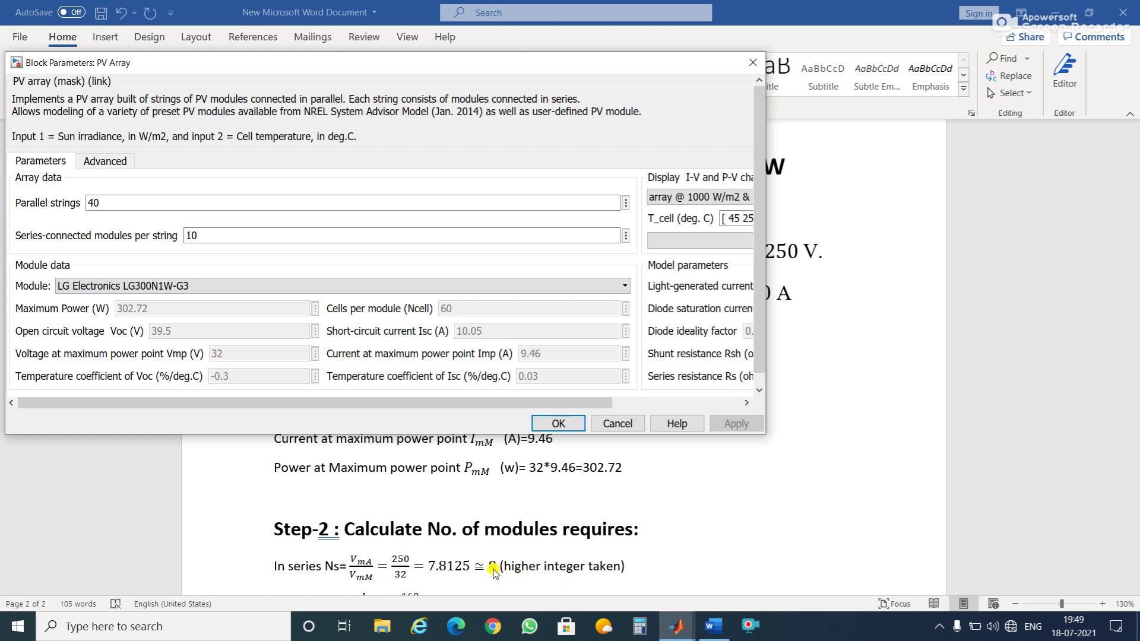
scroll(528, 555, down, 1)
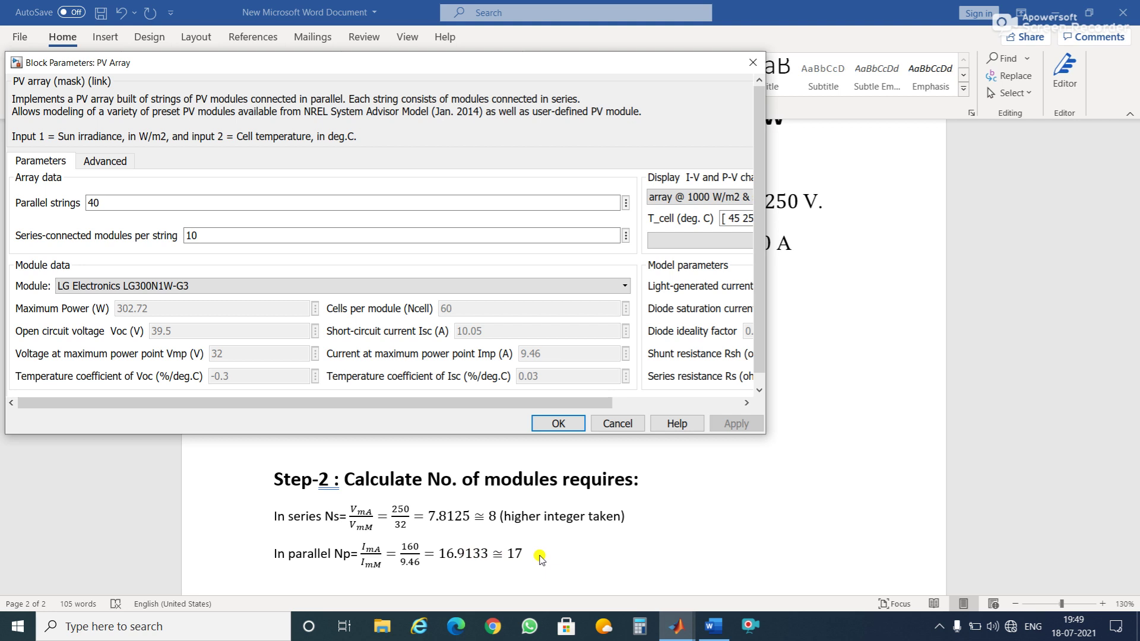
scroll(540, 558, down, 3)
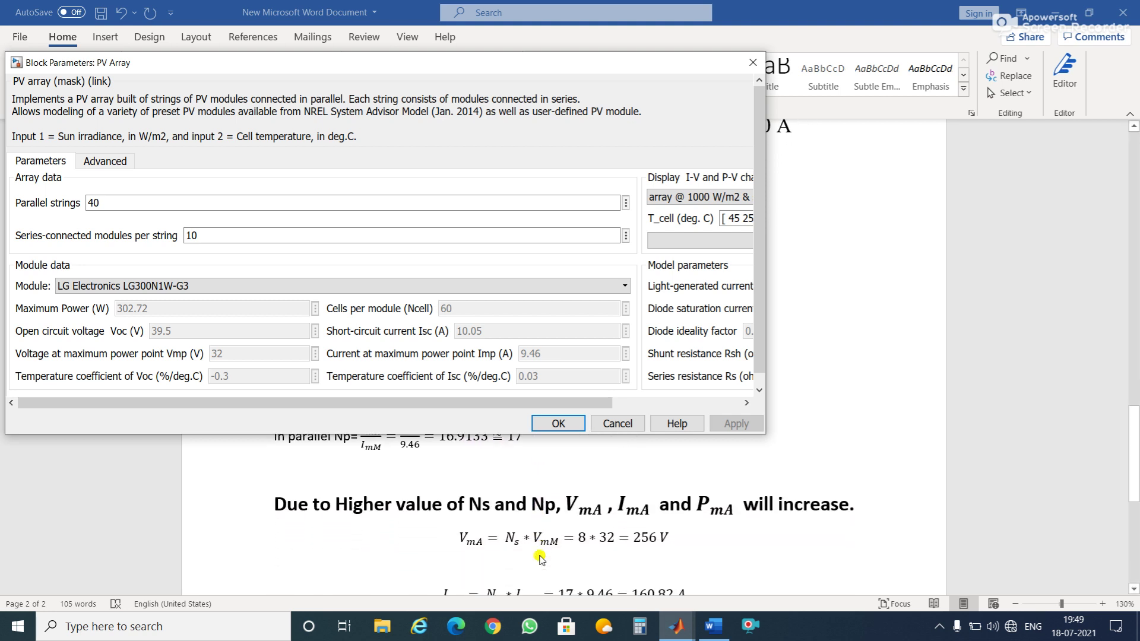
scroll(540, 558, down, 1)
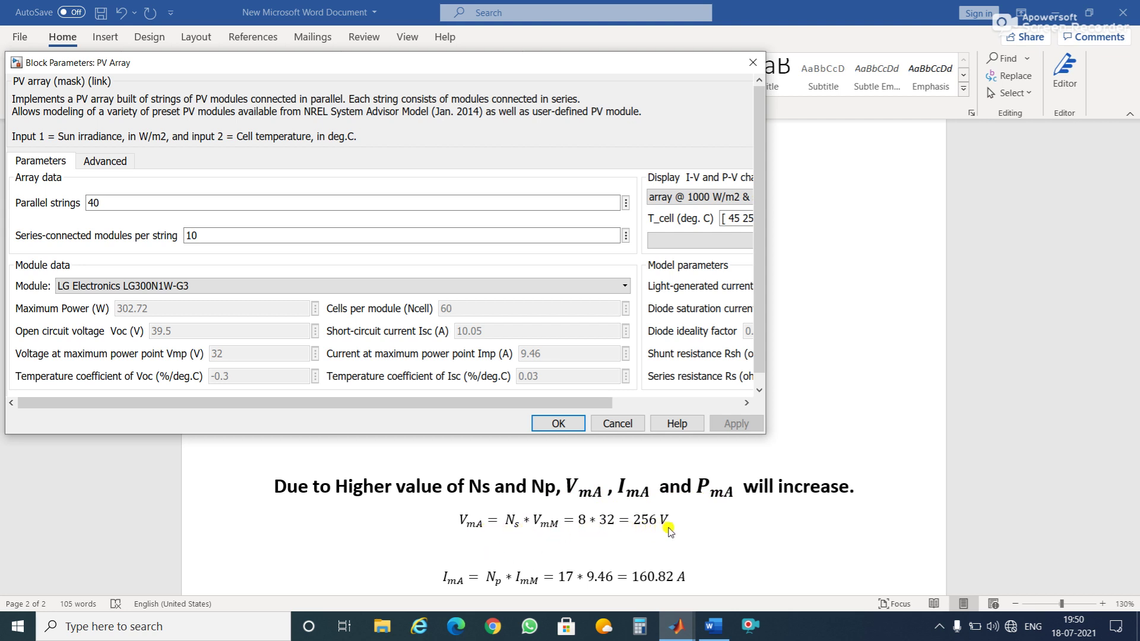
scroll(668, 530, down, 3)
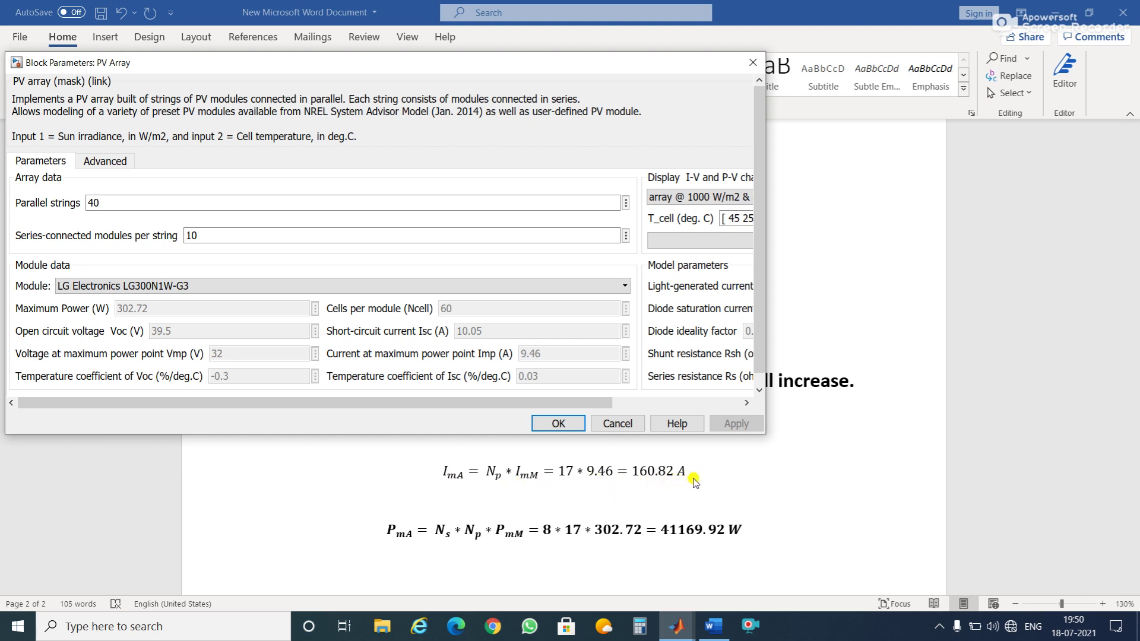
scroll(694, 482, down, 2)
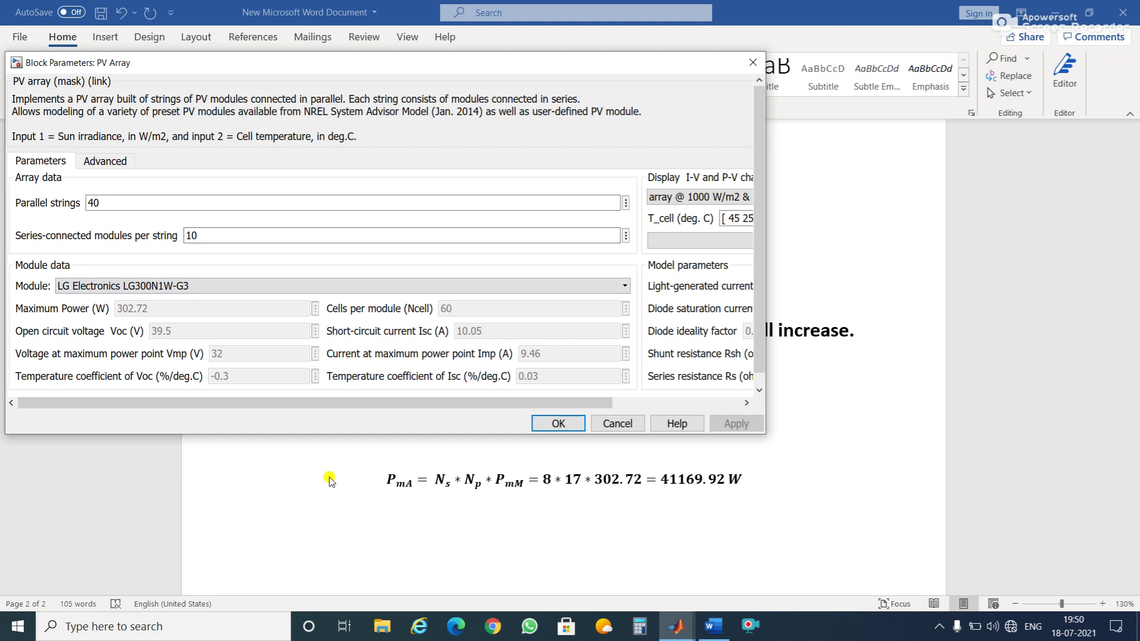
Set Series-connected modules per string to 8 and Parallel strings to 17, and apply
click(198, 234)
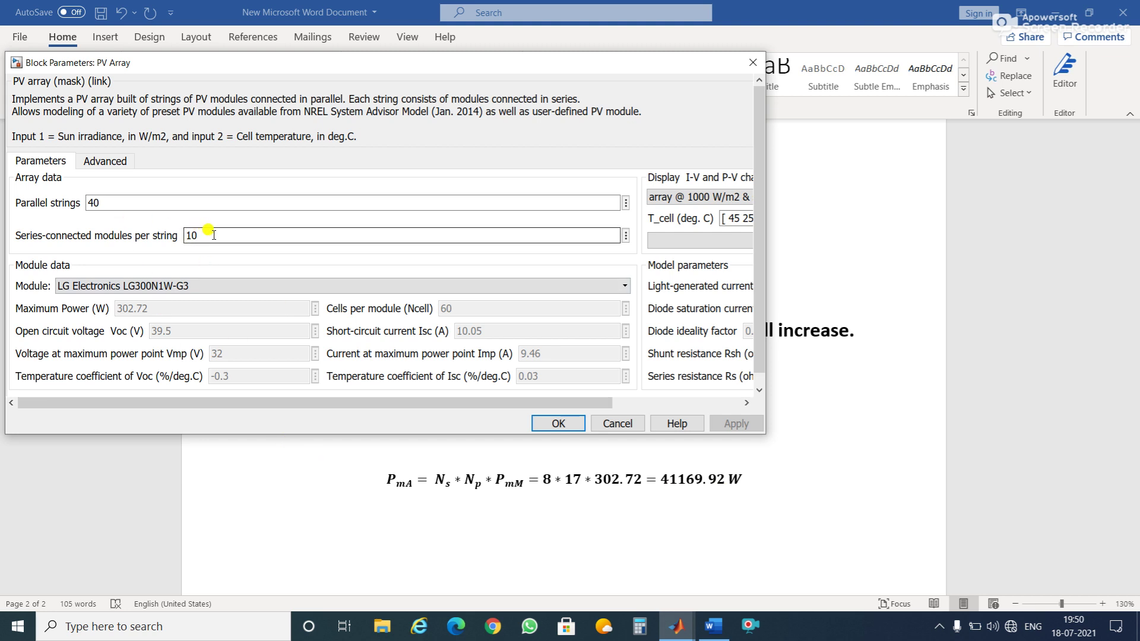
double_click(214, 235)
key(BackSpace)
text(8)
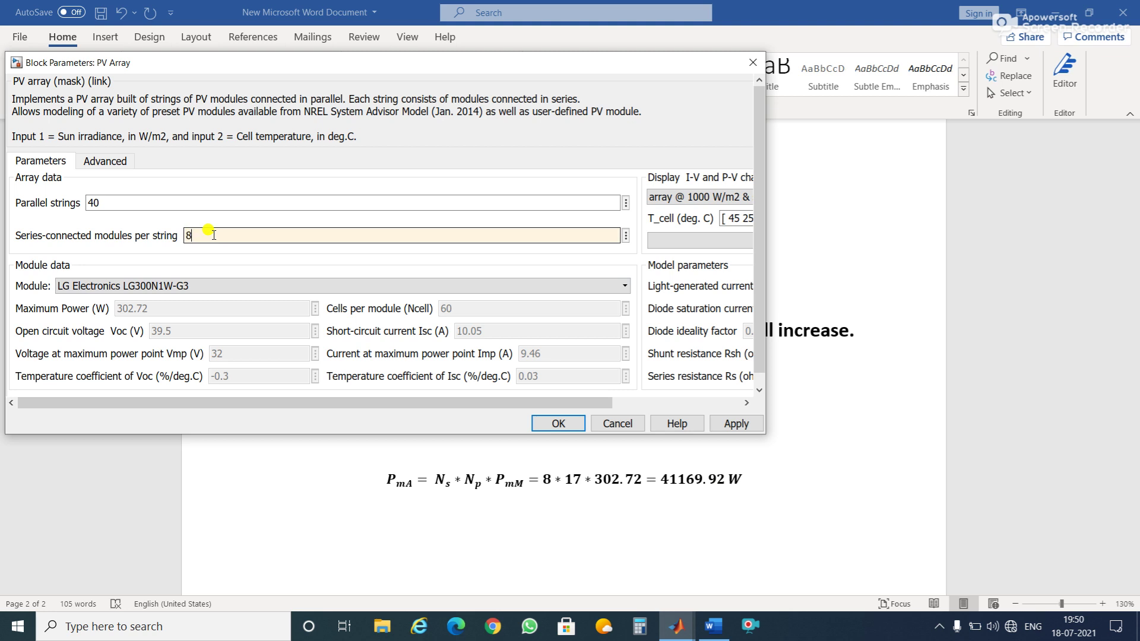
double_click(149, 198)
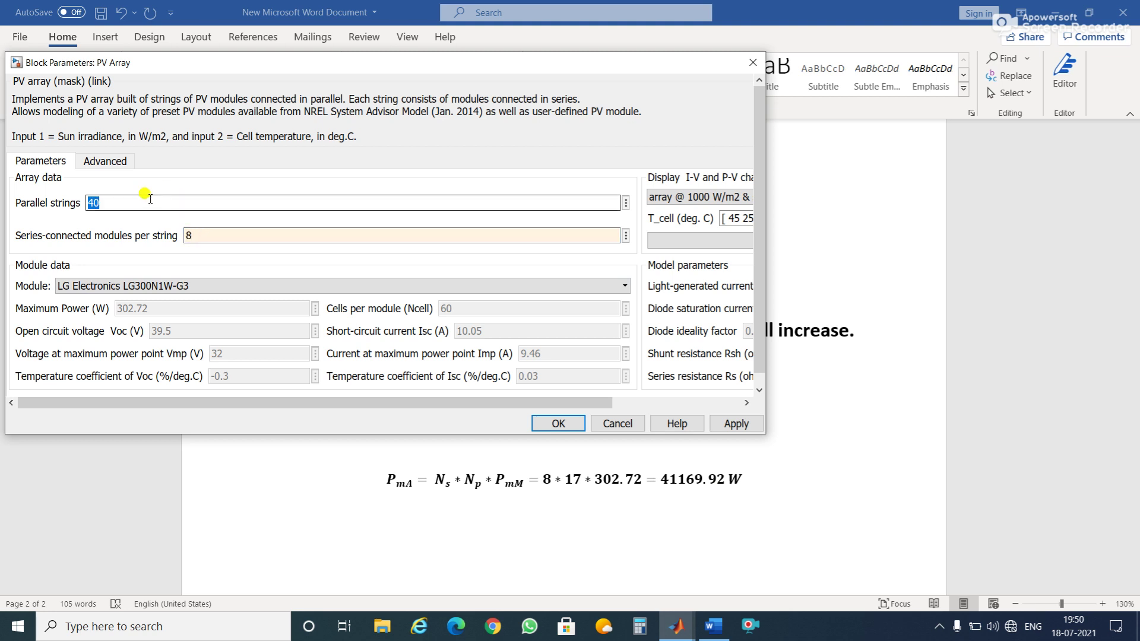
text(17)
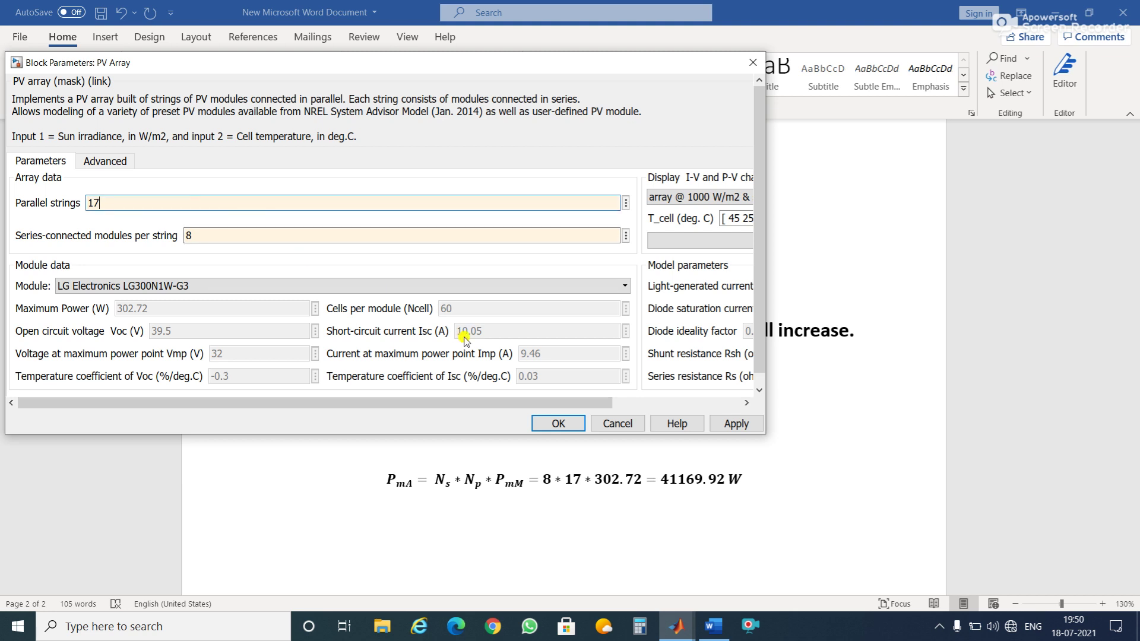
click(726, 424)
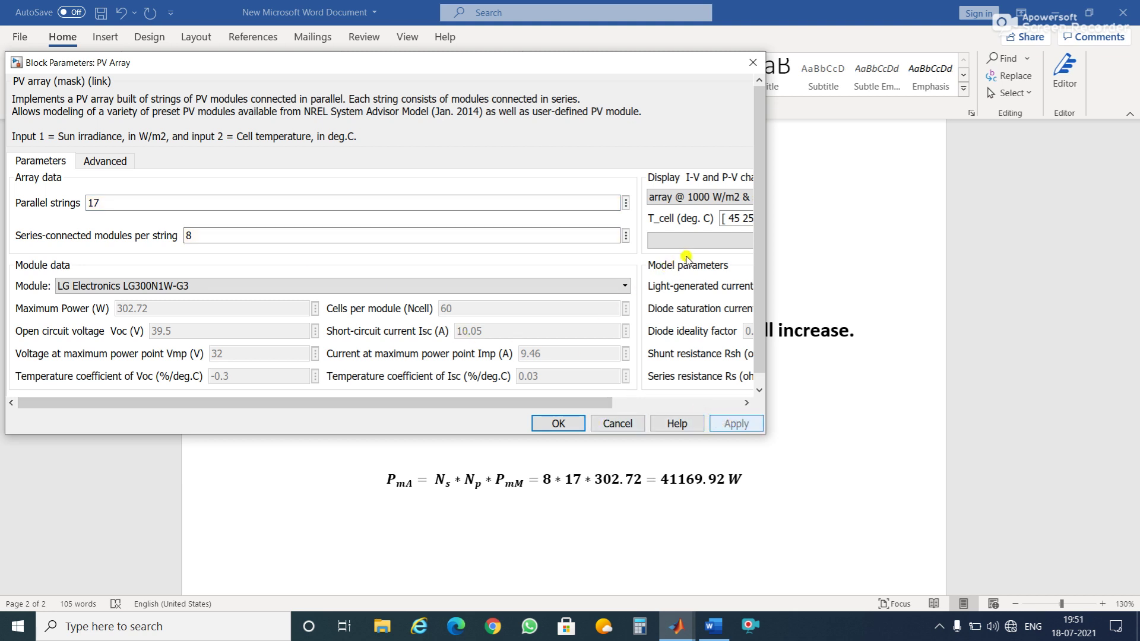
click(676, 402)
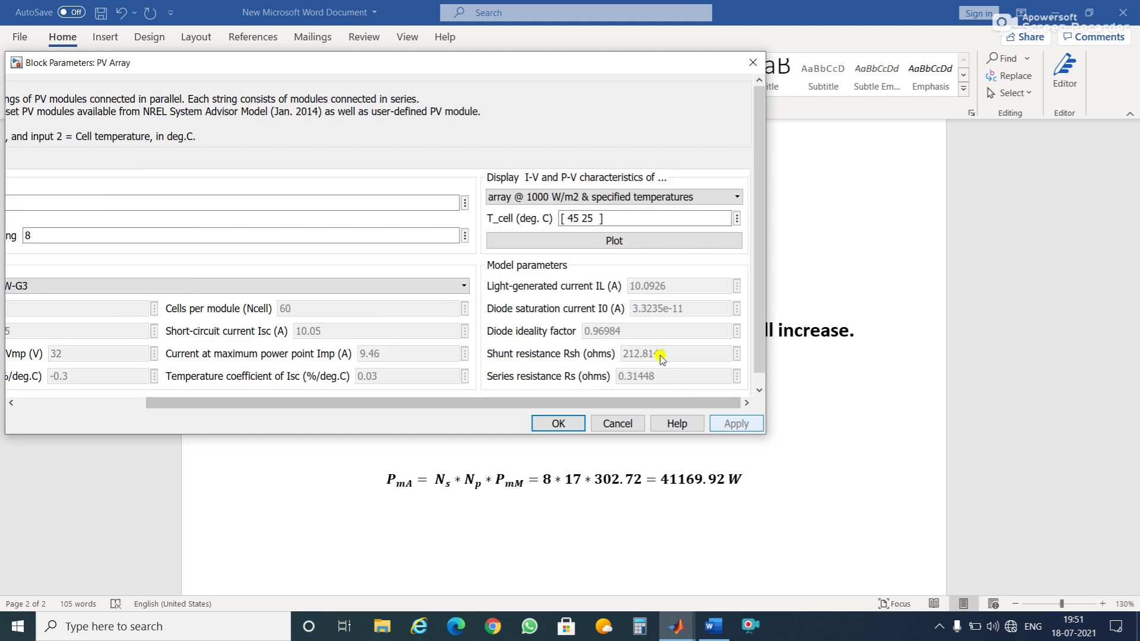
Plot the I-V and P-V curves and read the ~41.17 kW peak at 256 V, 160.8 A
click(609, 238)
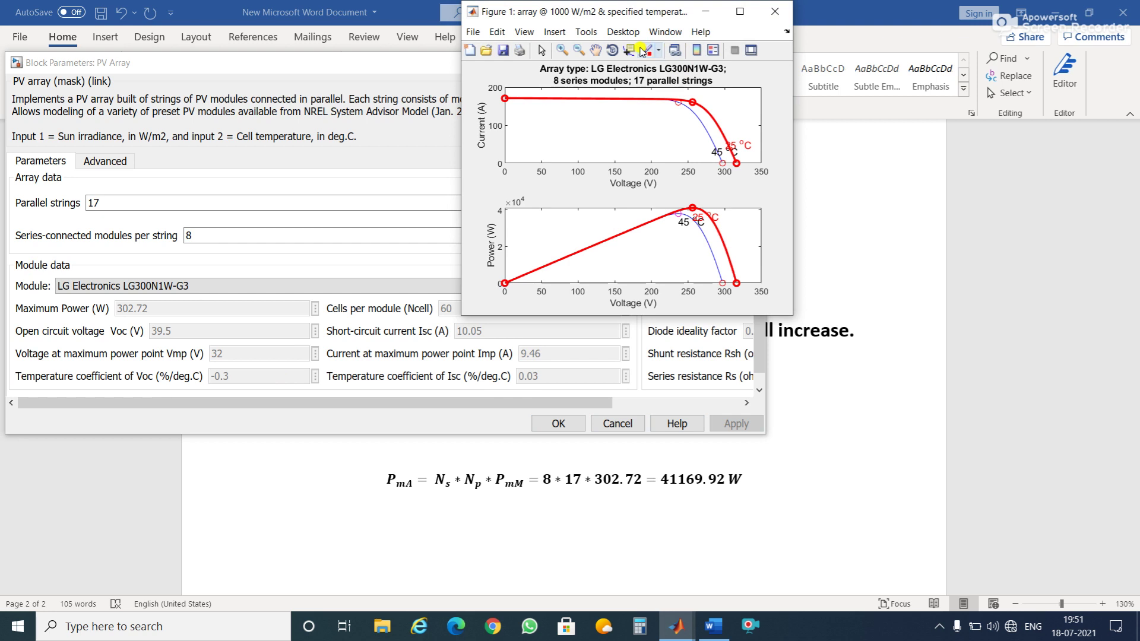
click(632, 51)
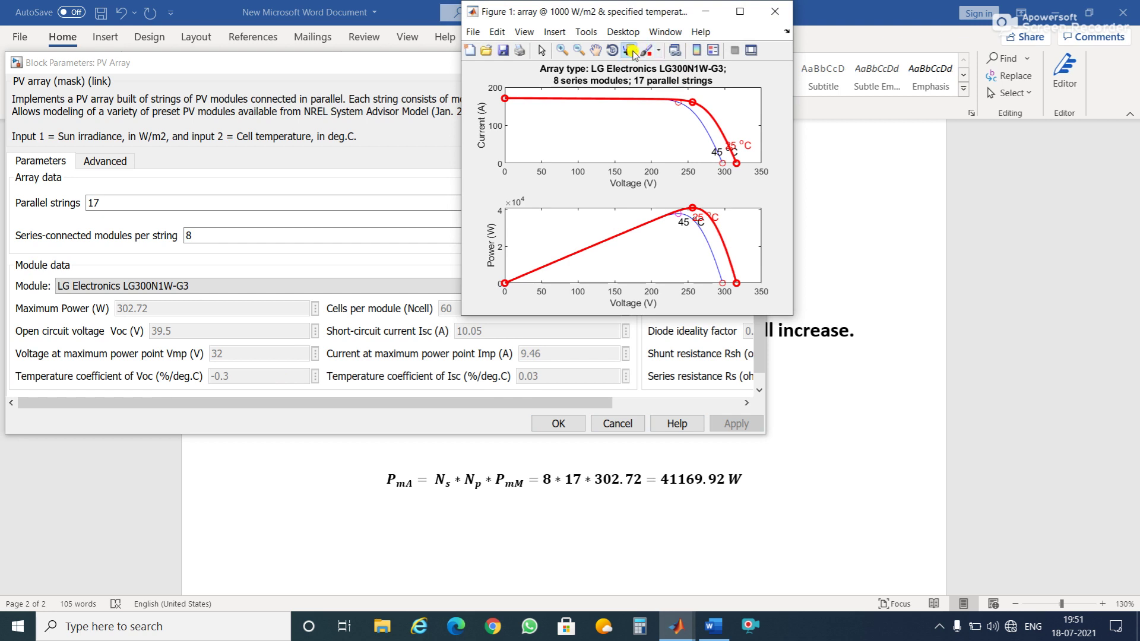
click(692, 206)
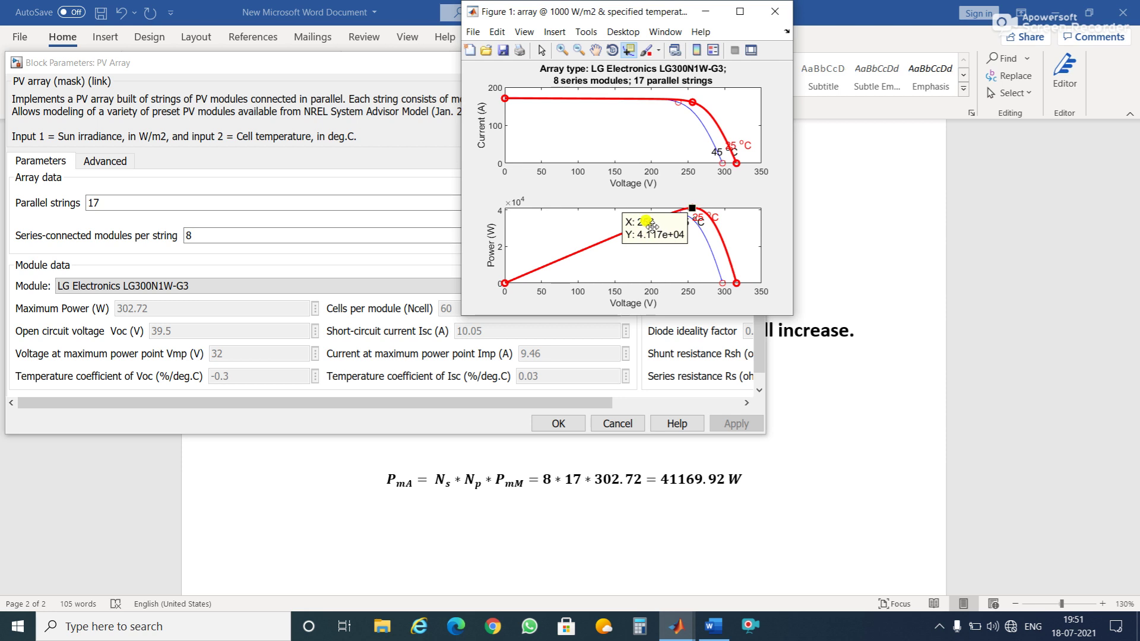
click(690, 101)
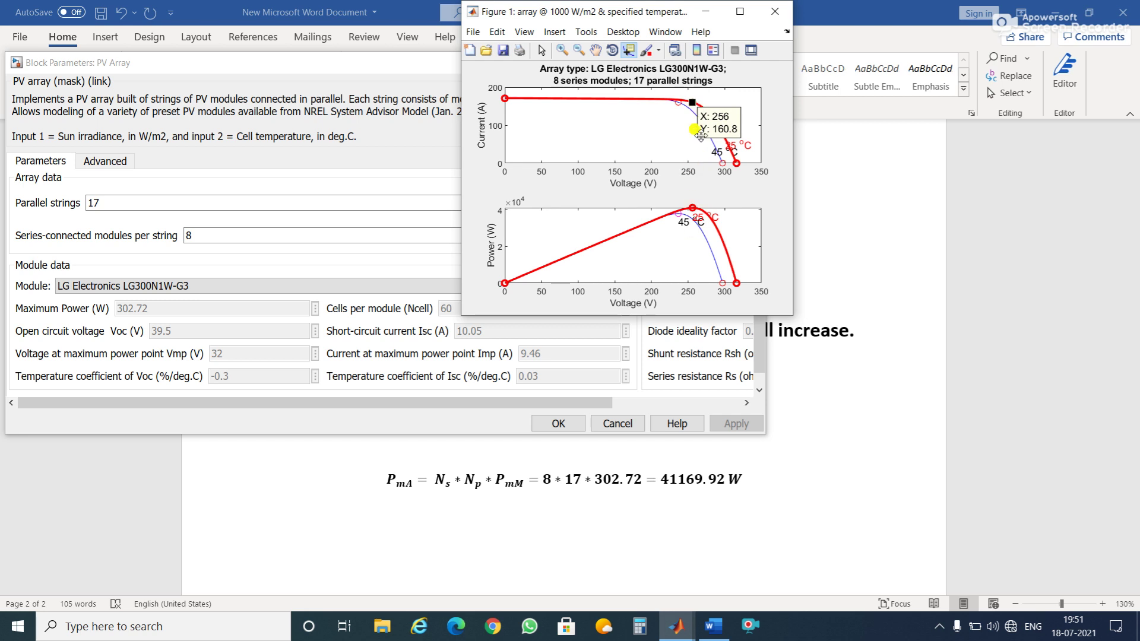
click(772, 16)
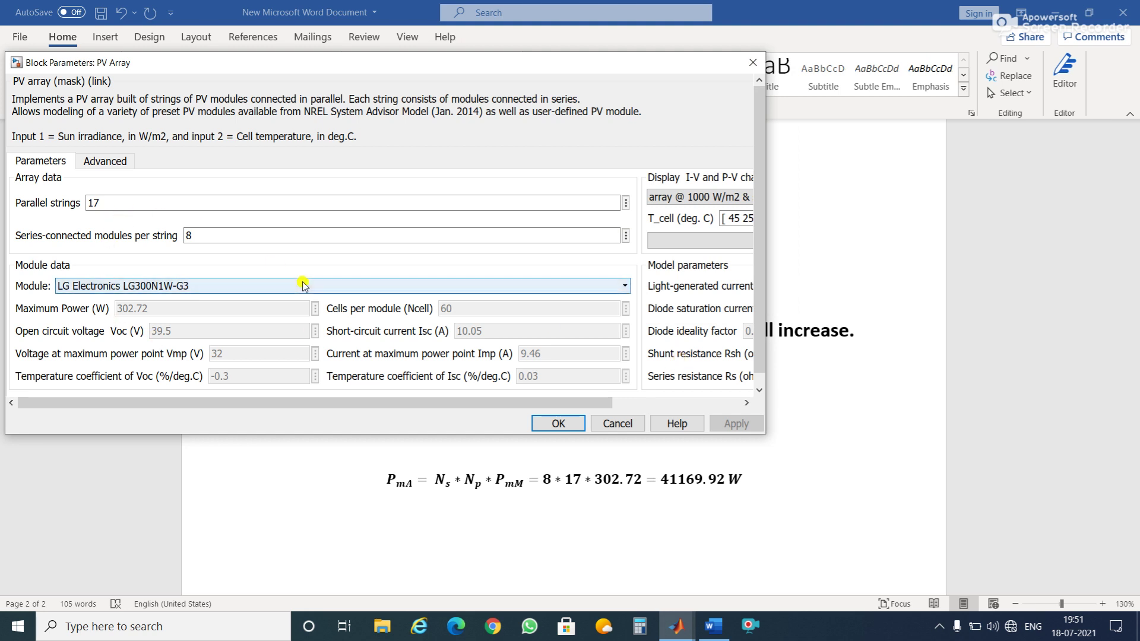
Check that Parallel strings reads 17 and Series-connected modules reads 8
double_click(92, 203)
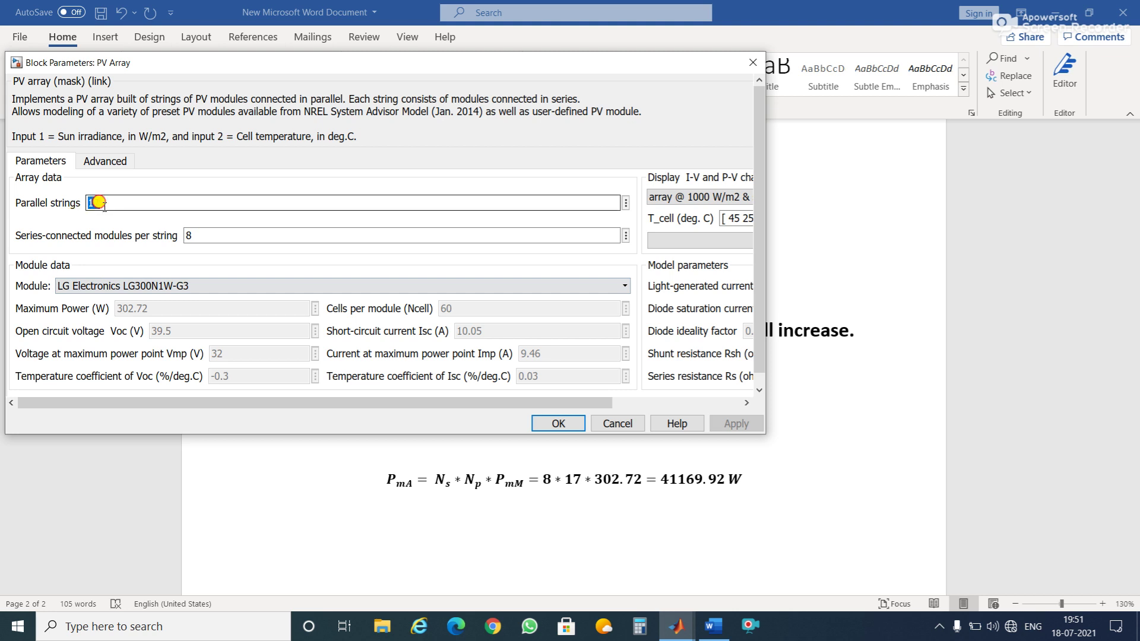
double_click(191, 237)
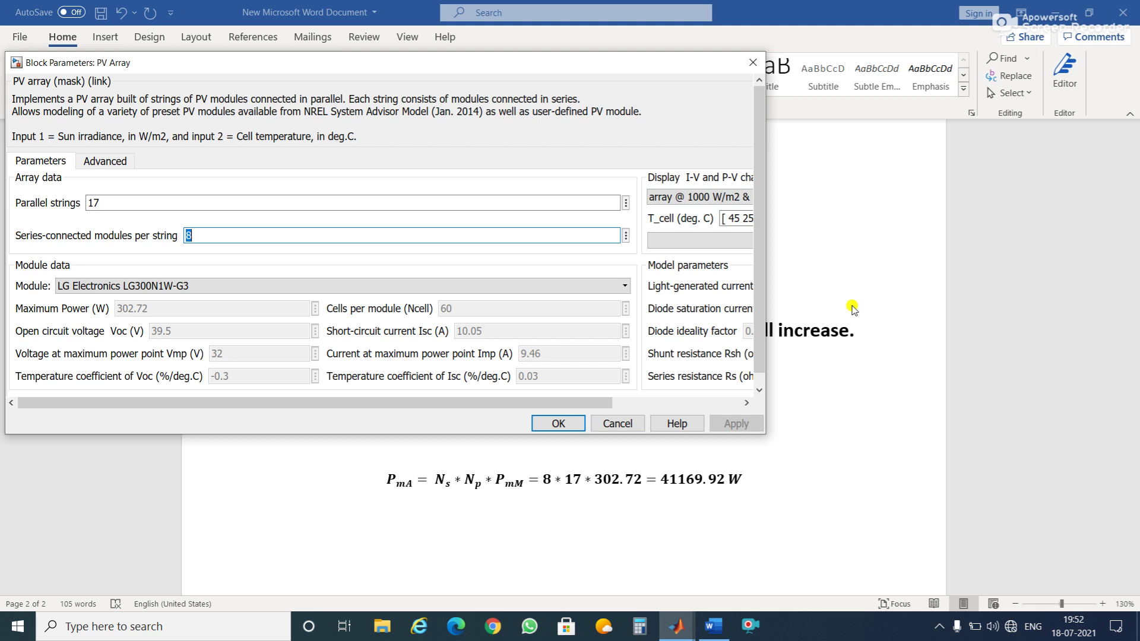
In the Word notes, inspect the 256 V array voltage equation, then leave the equation
click(820, 428)
click(634, 363)
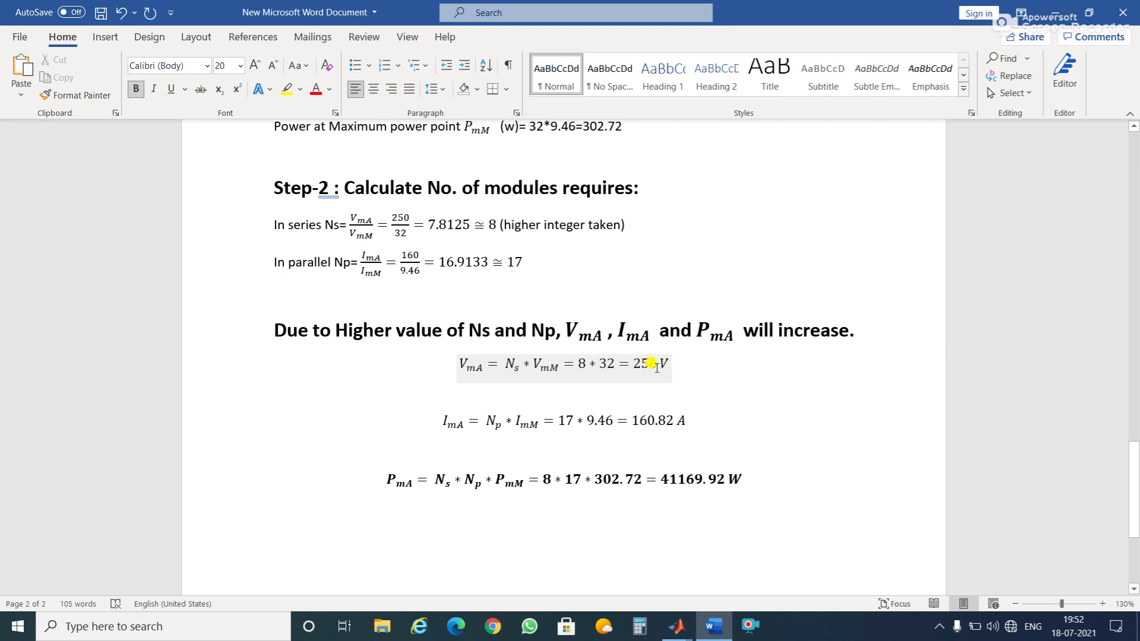
click(775, 409)
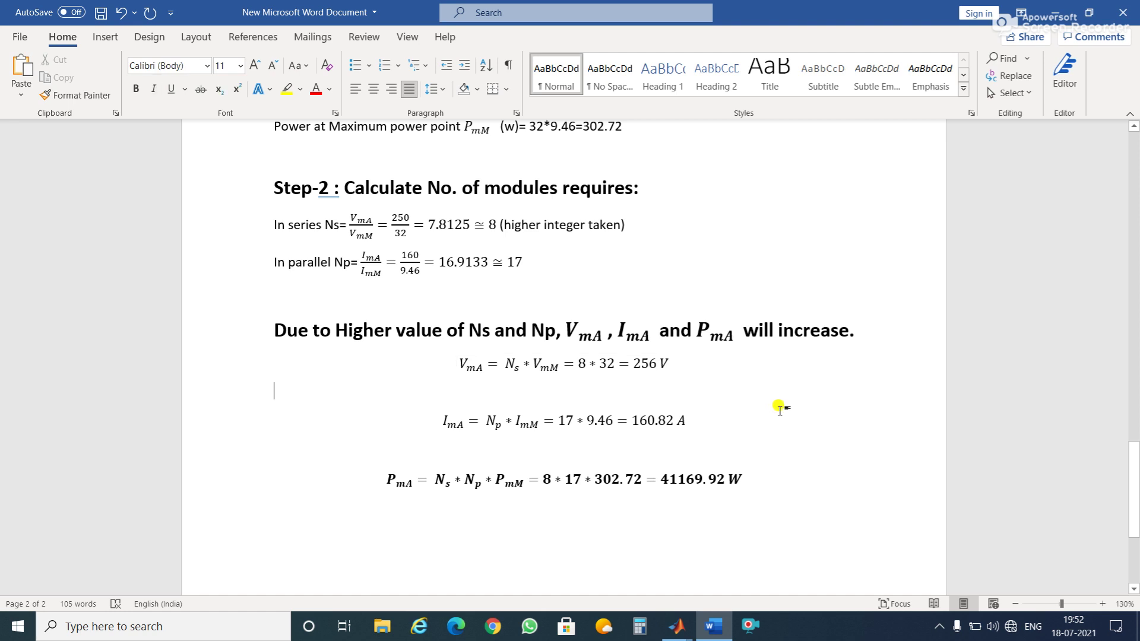
Scroll back up to the Aim heading about designing a 40 kW PV array
scroll(780, 408, up, 2)
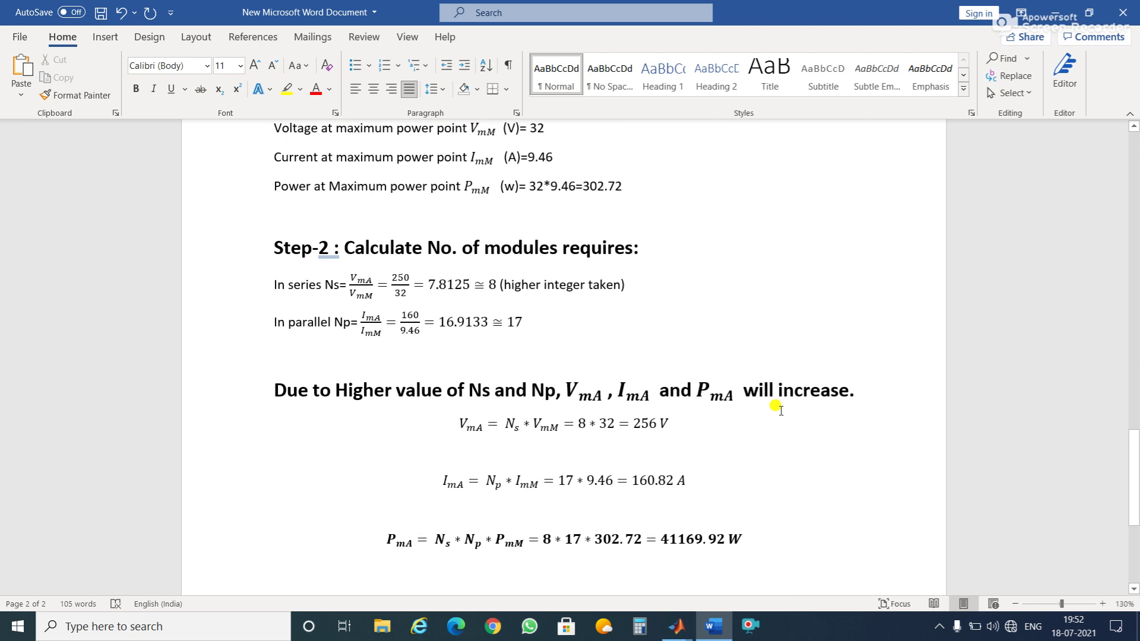
scroll(780, 408, up, 1)
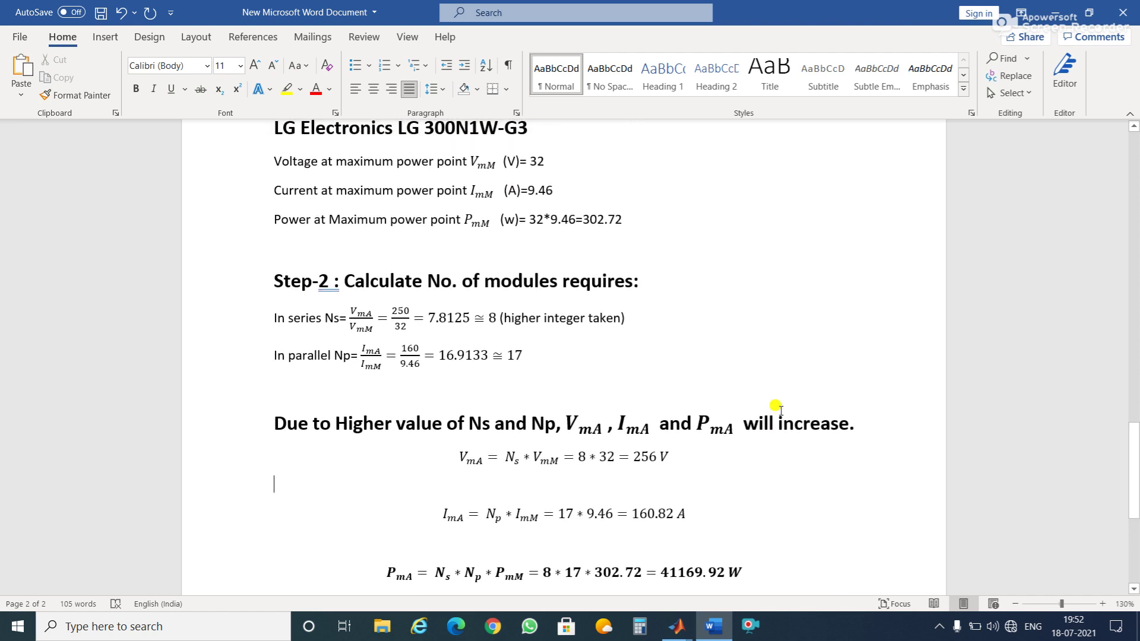
scroll(778, 408, up, 3)
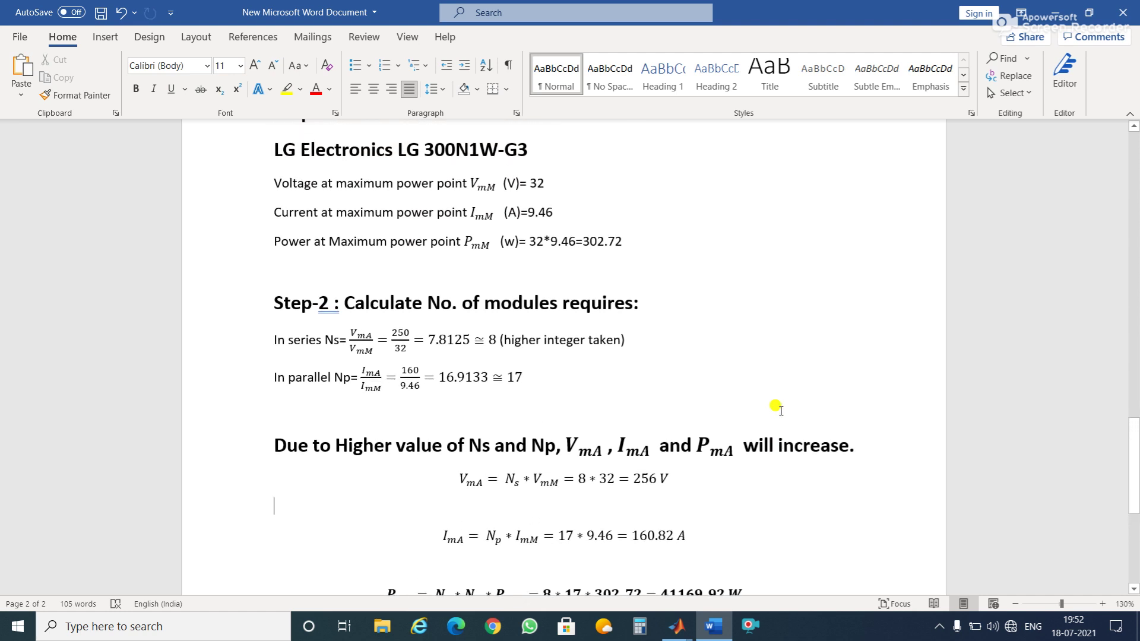
scroll(777, 408, up, 3)
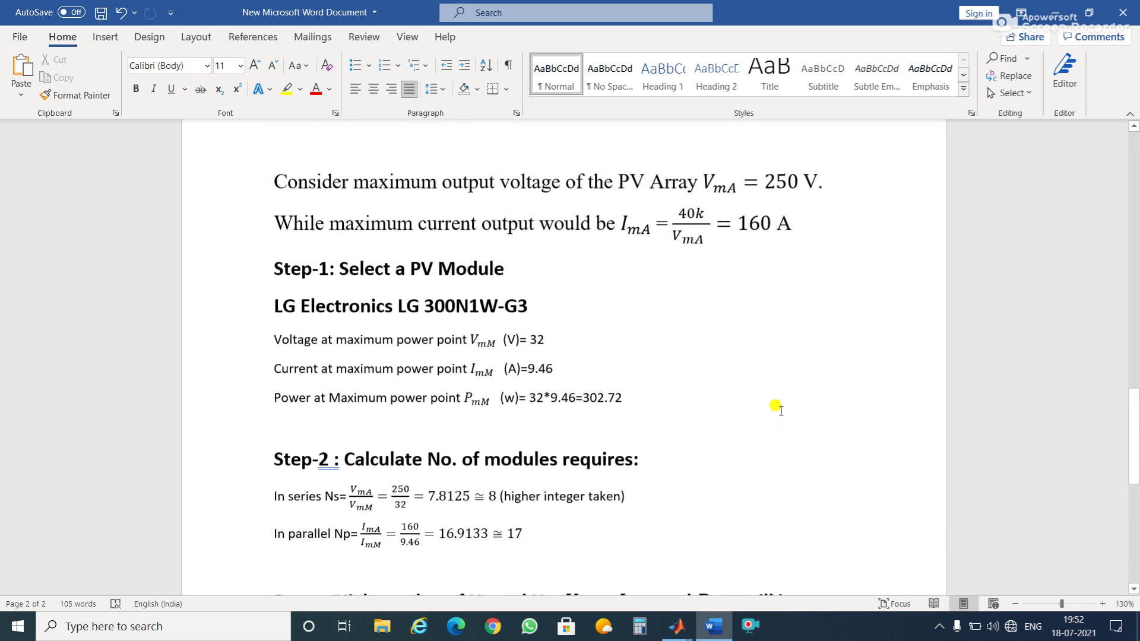
scroll(778, 408, up, 2)
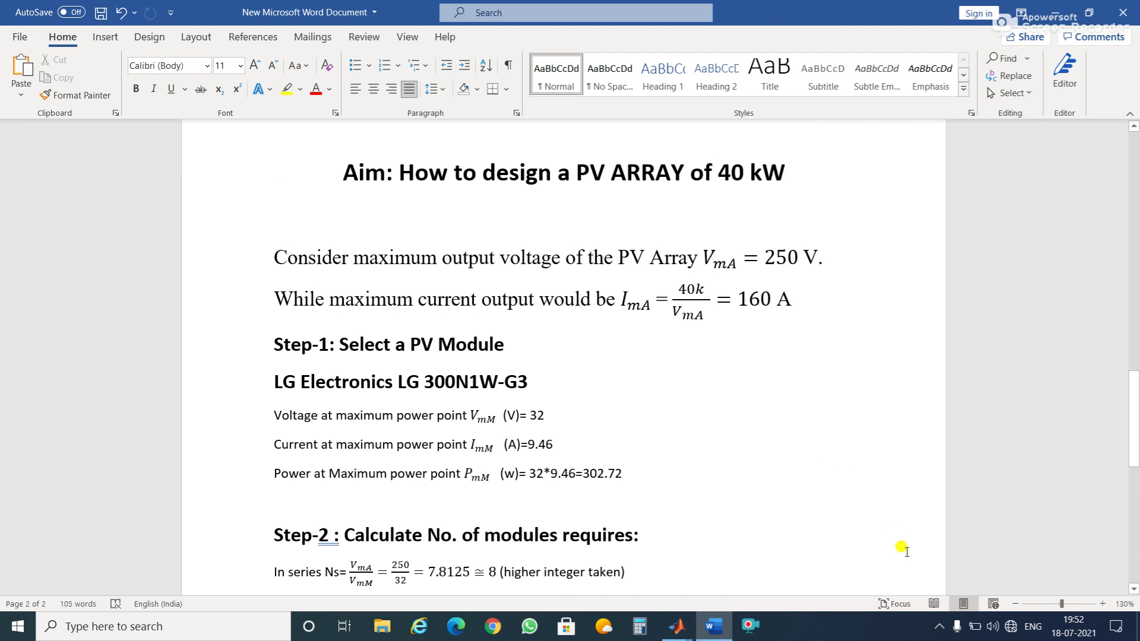
click(938, 631)
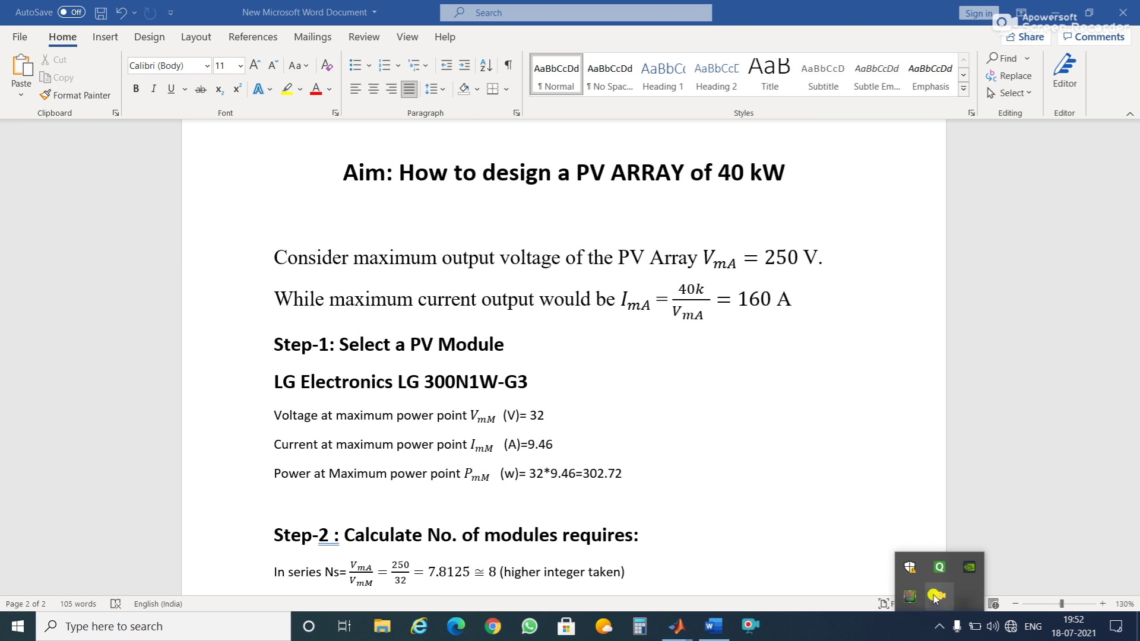